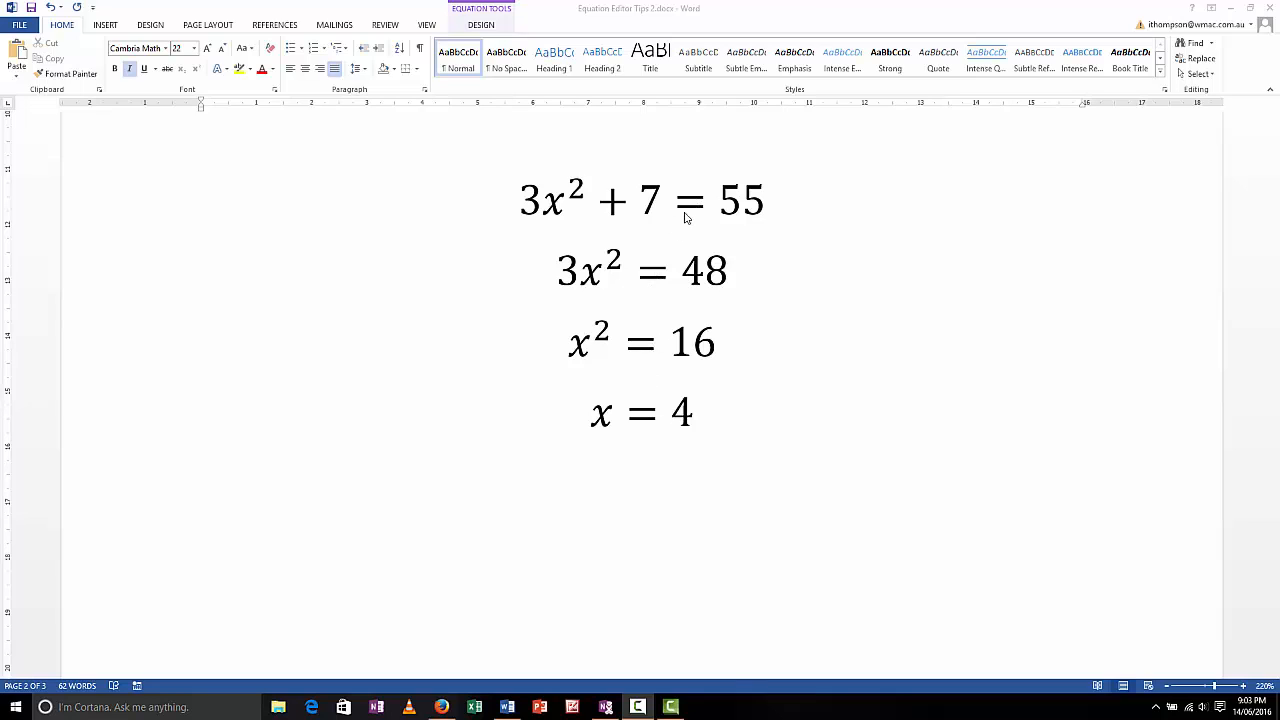
Try left alignment on the 3x² = 48 equation line and return it to justified alignment.
left_click(550, 275)
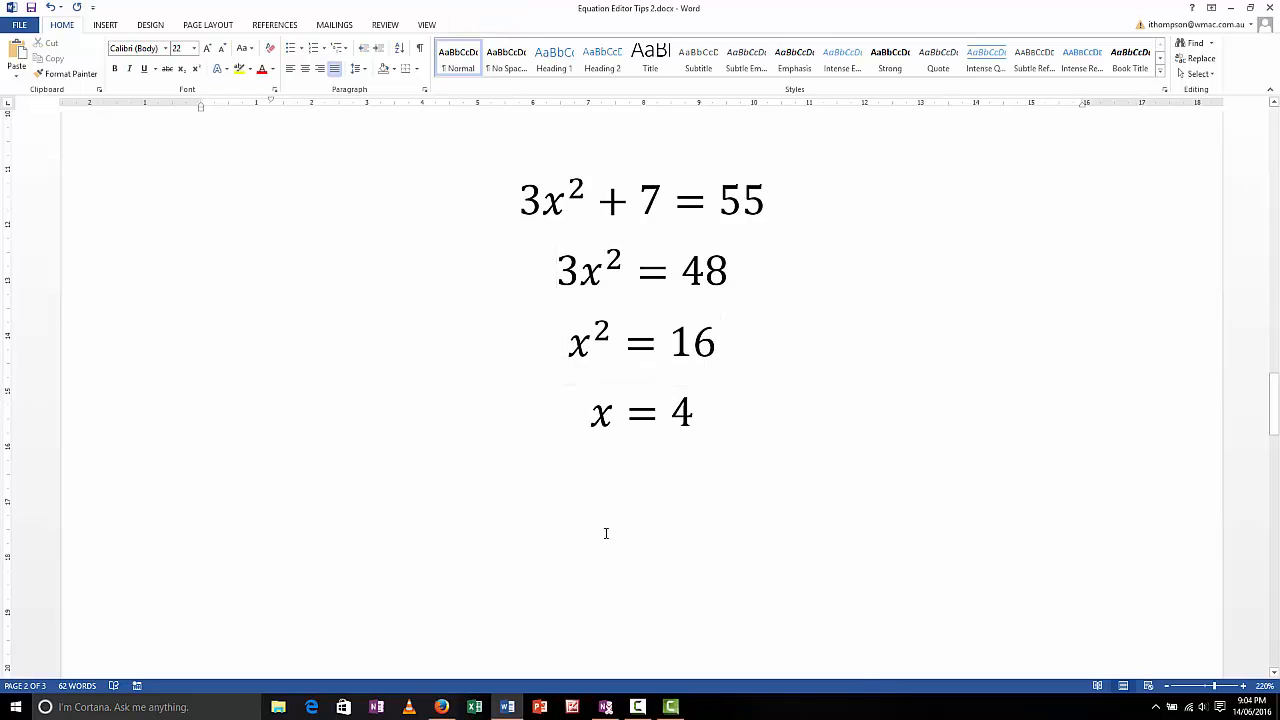
key("ctrl+l")
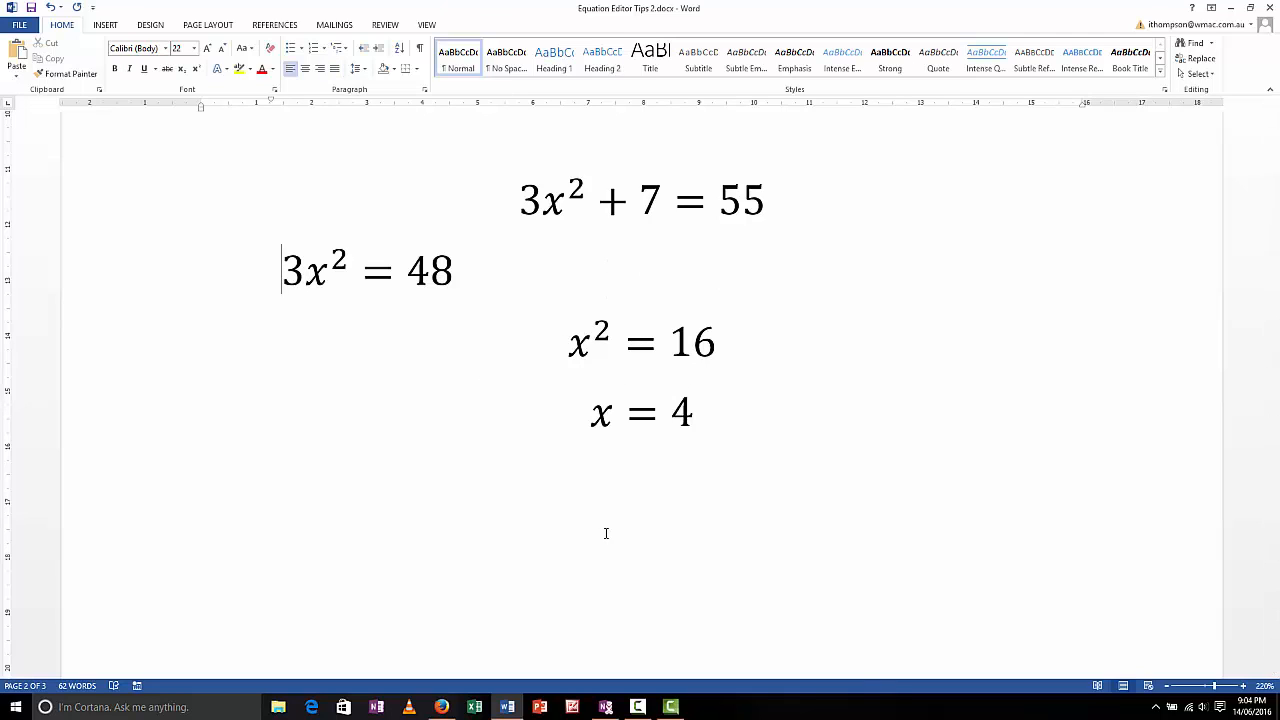
key("ctrl+j")
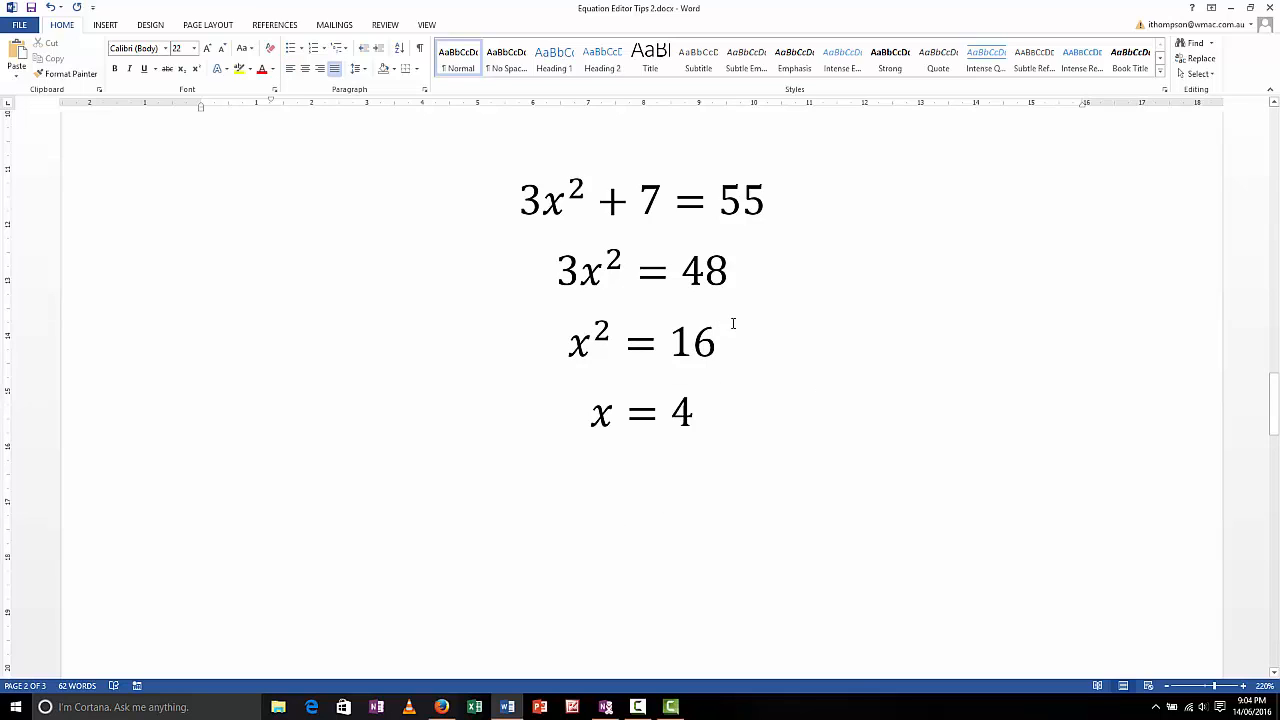
Examine the four equation lines one by one to see whether each is a separate equation object.
left_click(770, 199)
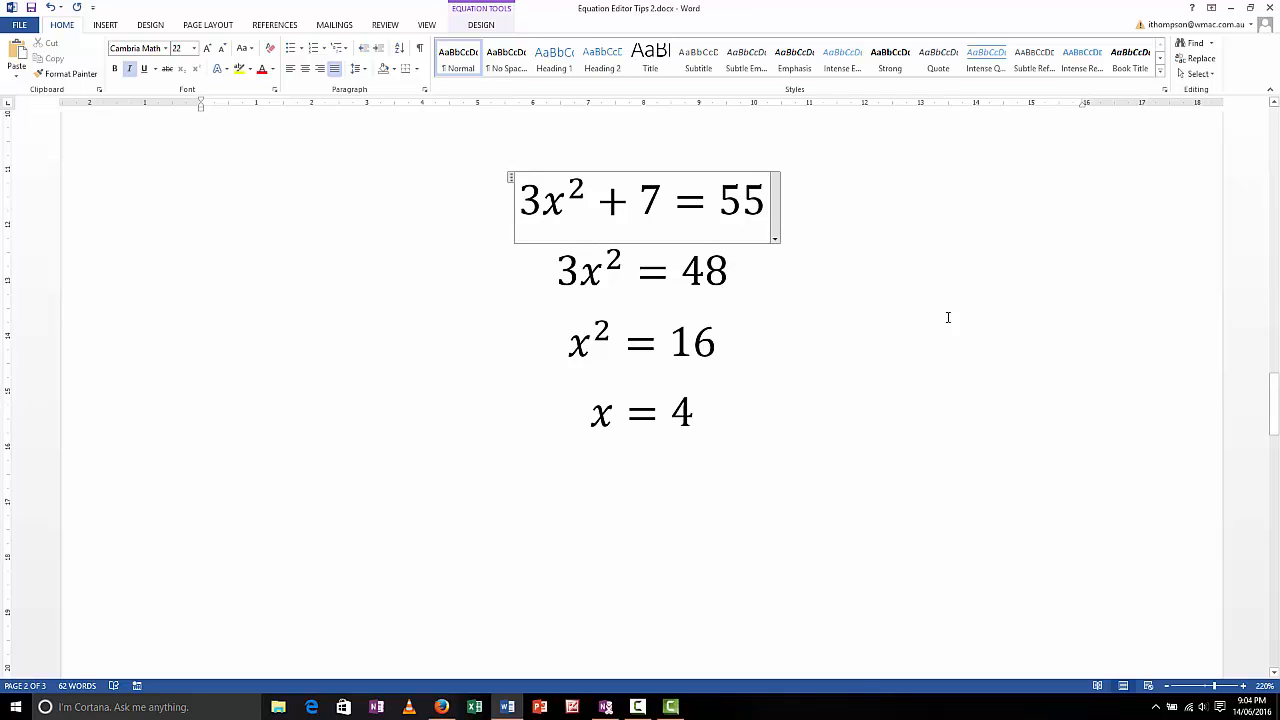
left_click(668, 278)
left_click(680, 338)
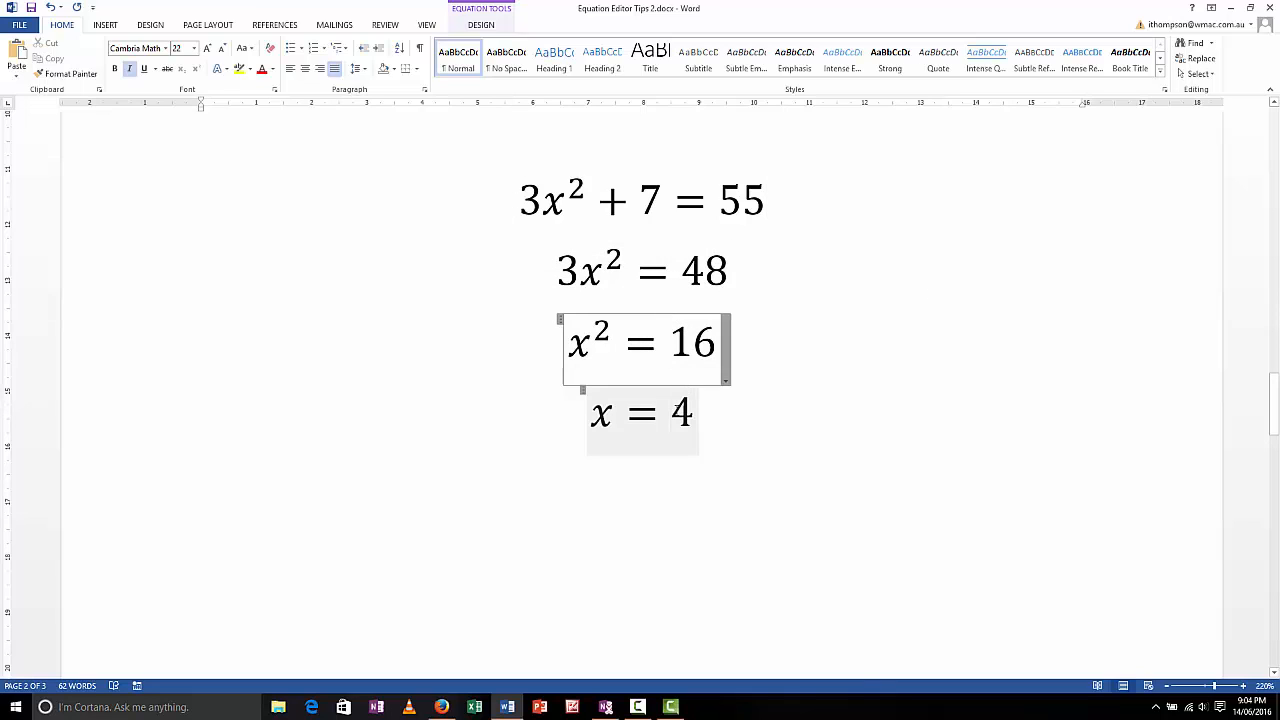
left_click(680, 408)
left_click(677, 346)
left_click(684, 277)
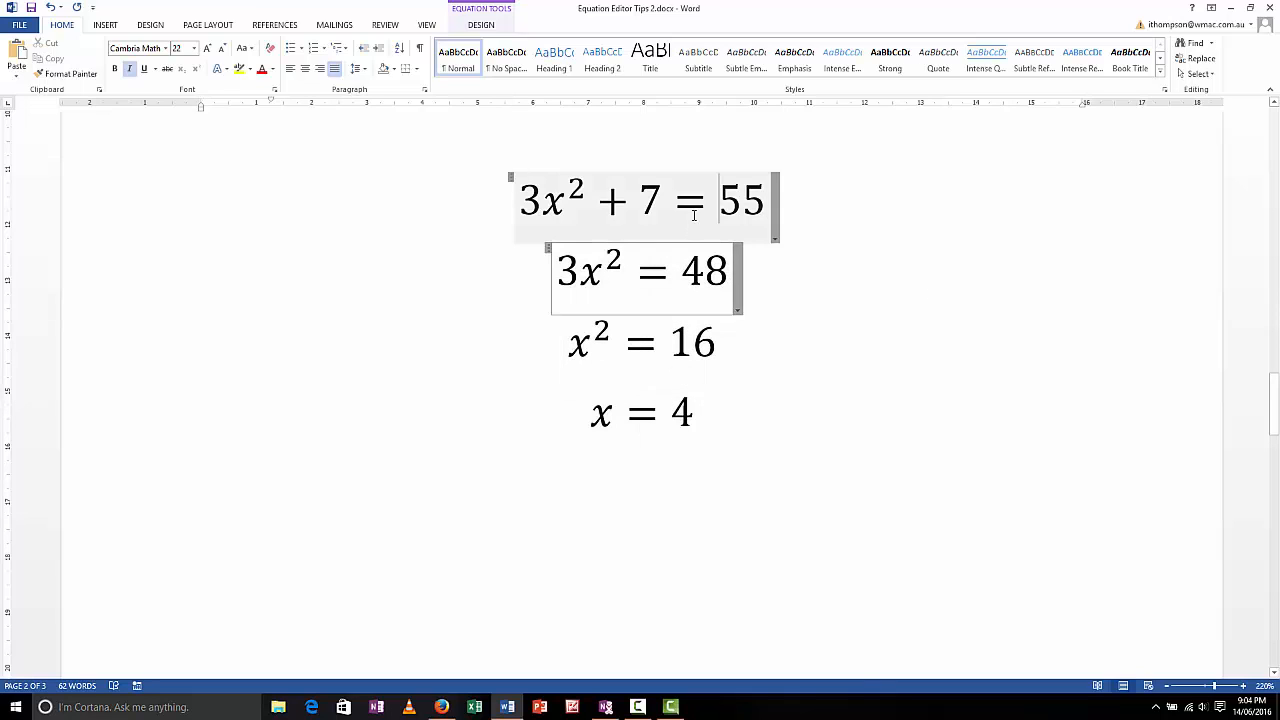
left_click(700, 203)
Insert four blank lines between the 3x² + 7 = 55 equation and the 3x² = 48 equation.
left_click(768, 198)
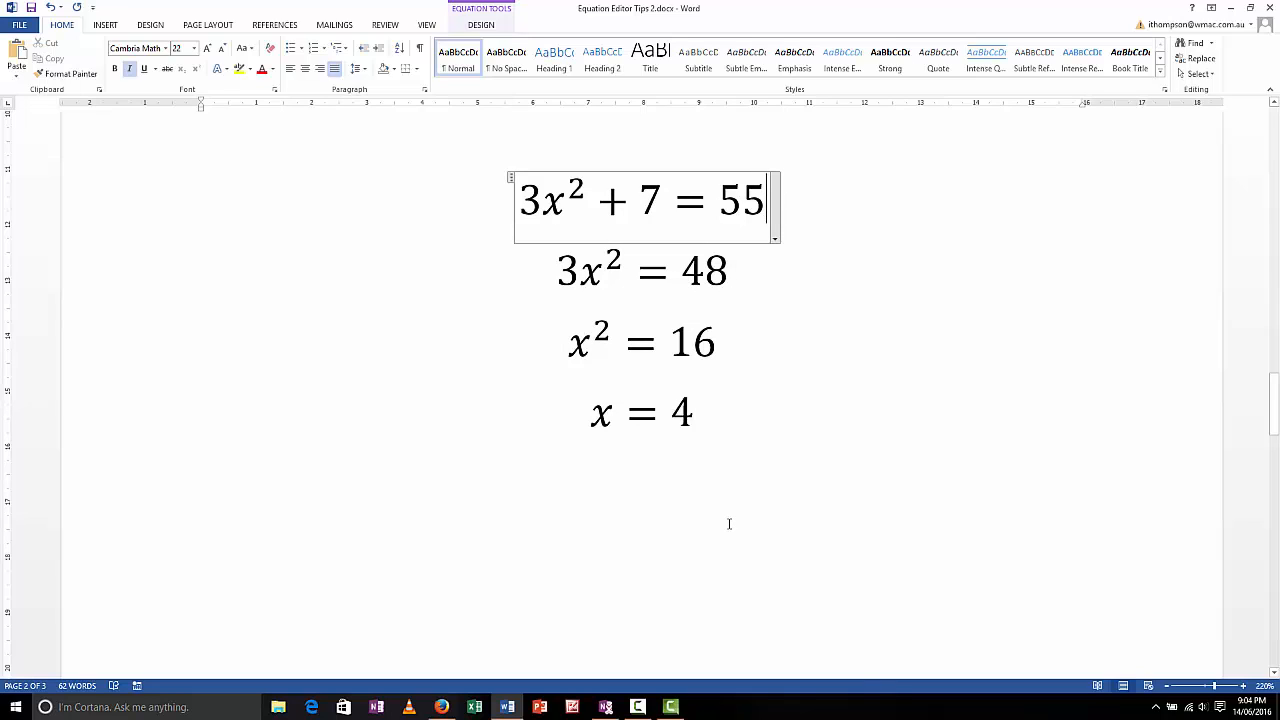
key("Down")
key("Home")
key("Return")
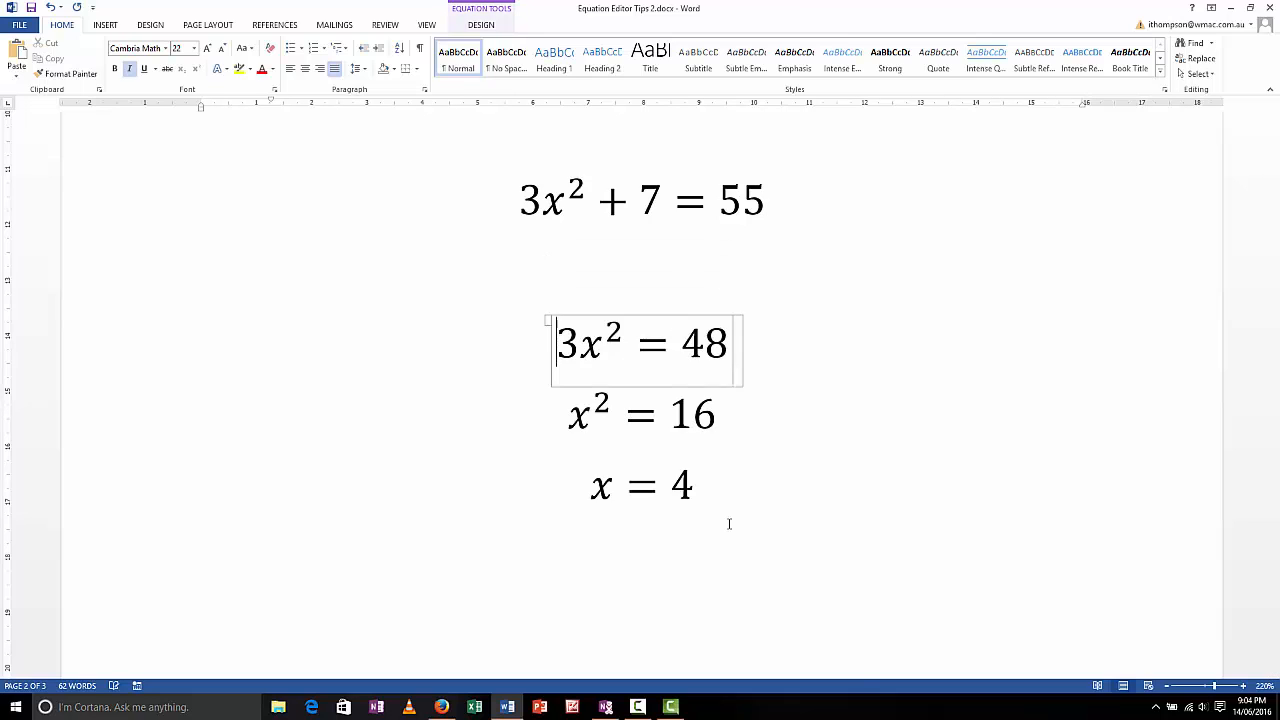
key("Return")
key("Return")
key("Return")
key("Up")
key("Up")
key("Up")
key("Up")
key("Up")
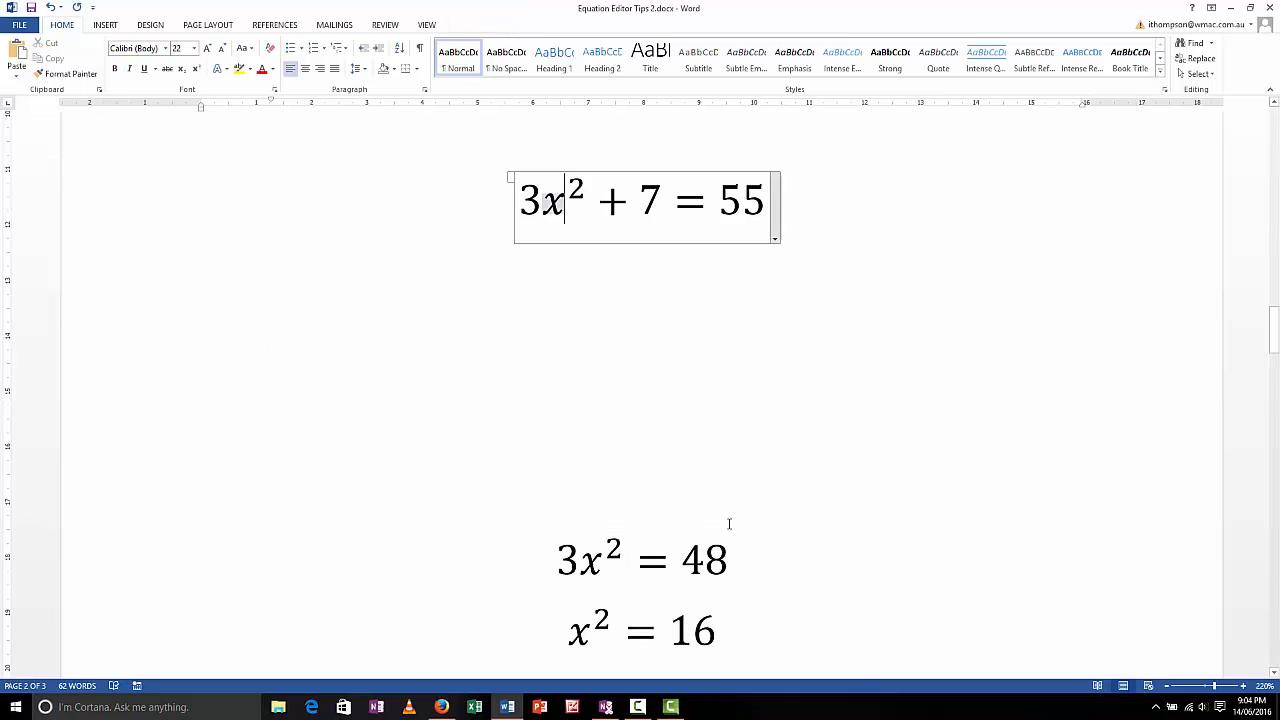
Continue the 3x² + 7 = 55 equation on a new line in the same paragraph with 3x² = 48.
key("End")
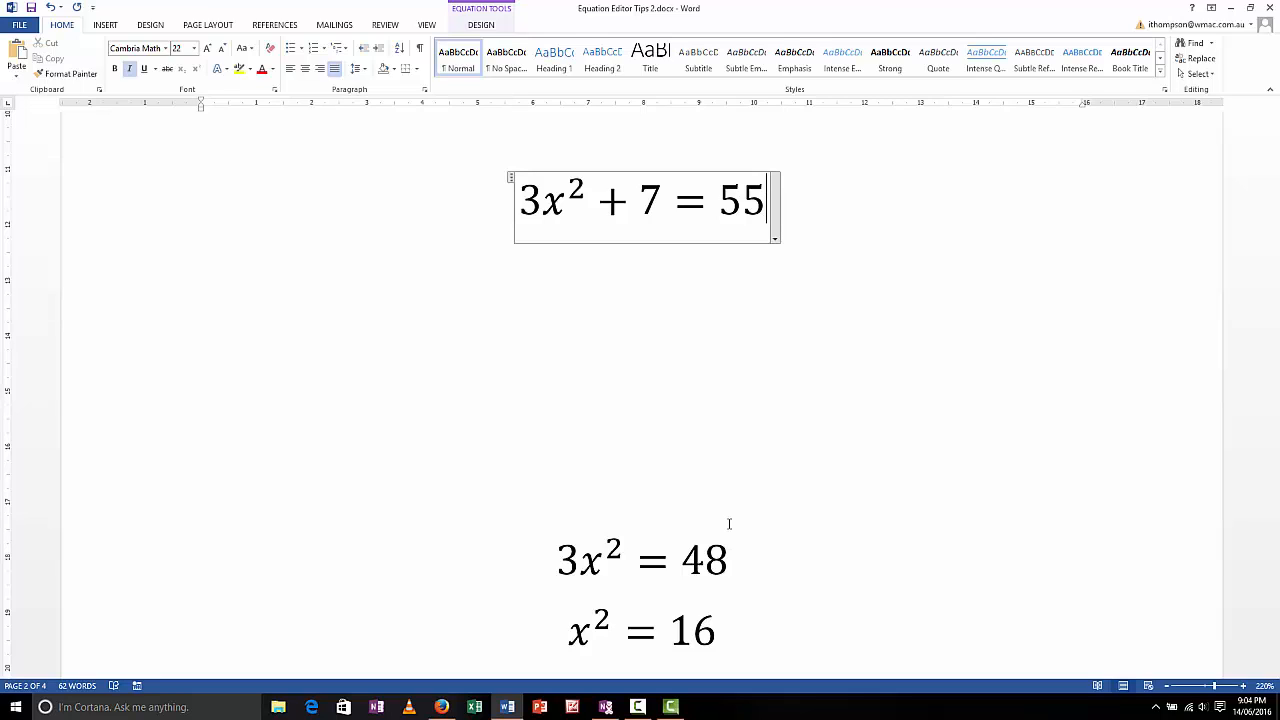
key("Return")
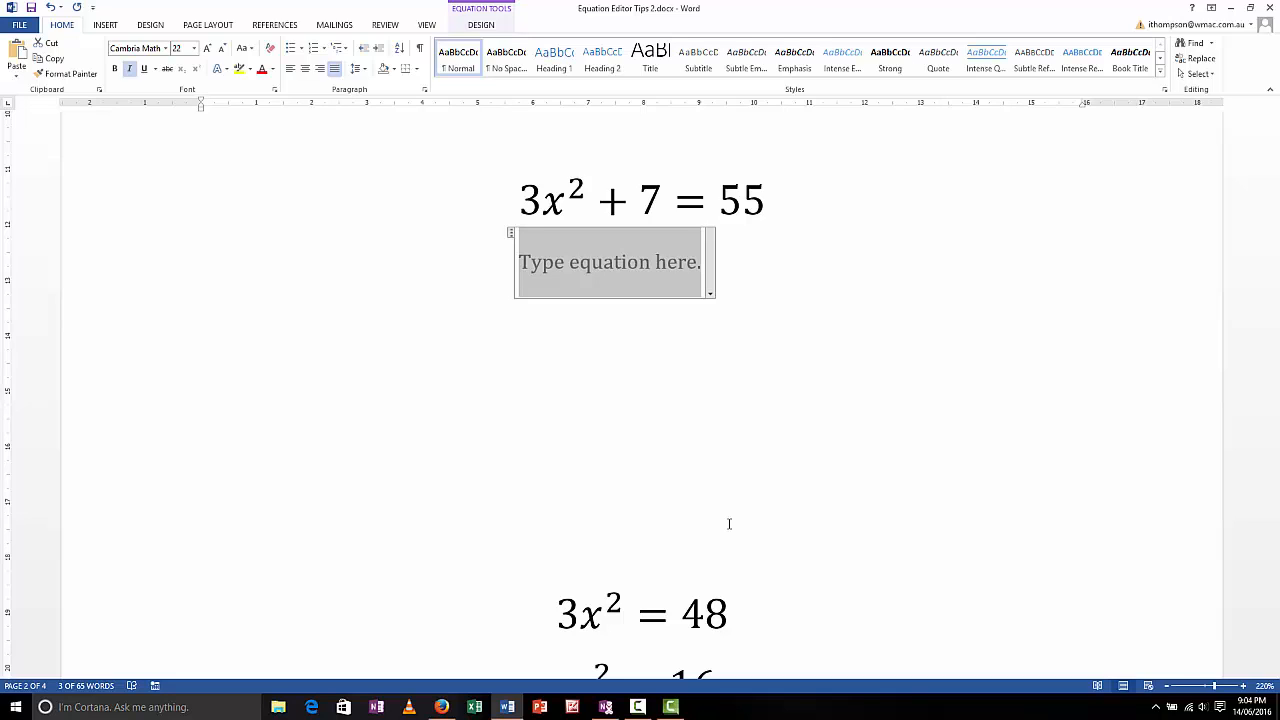
type("3")
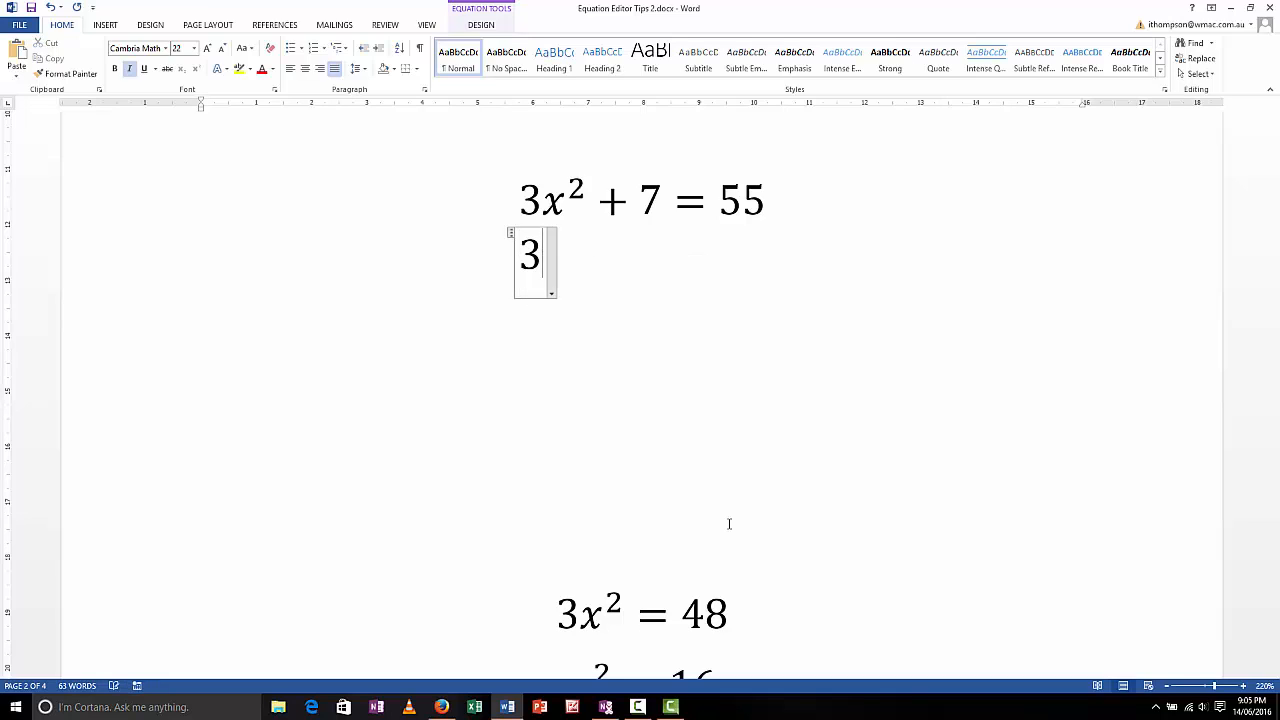
type("x^2")
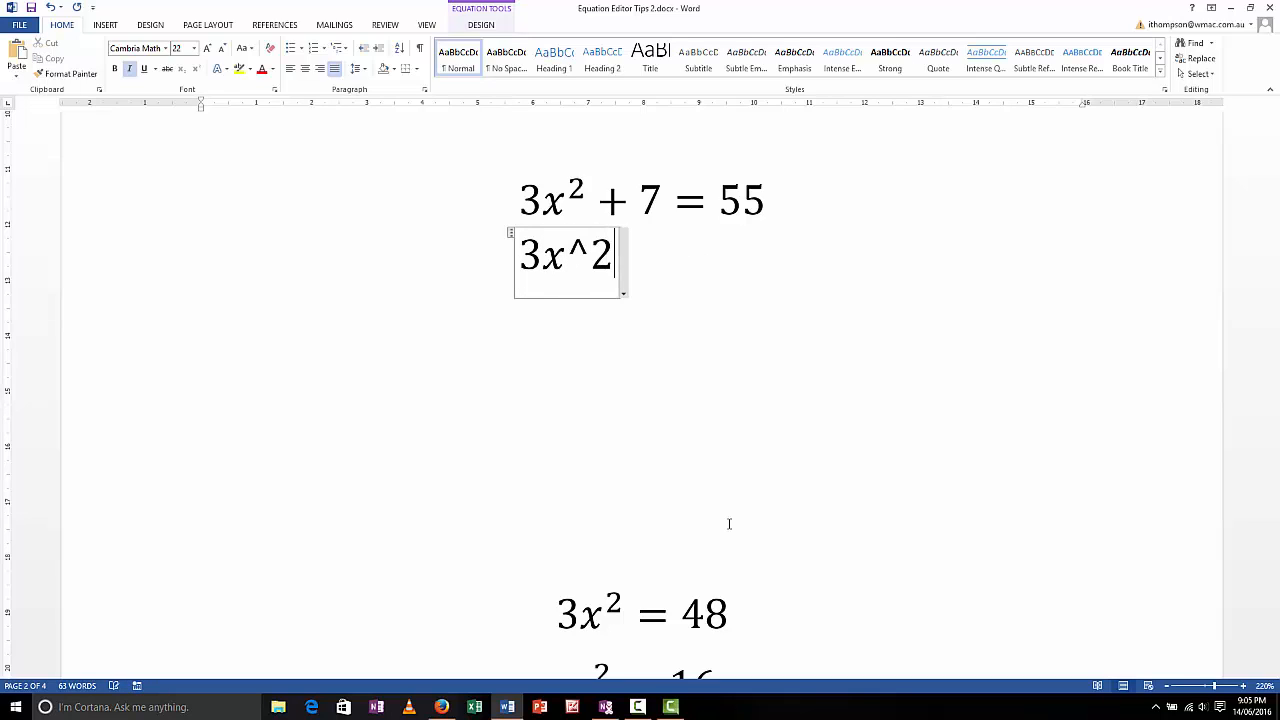
type(" = ")
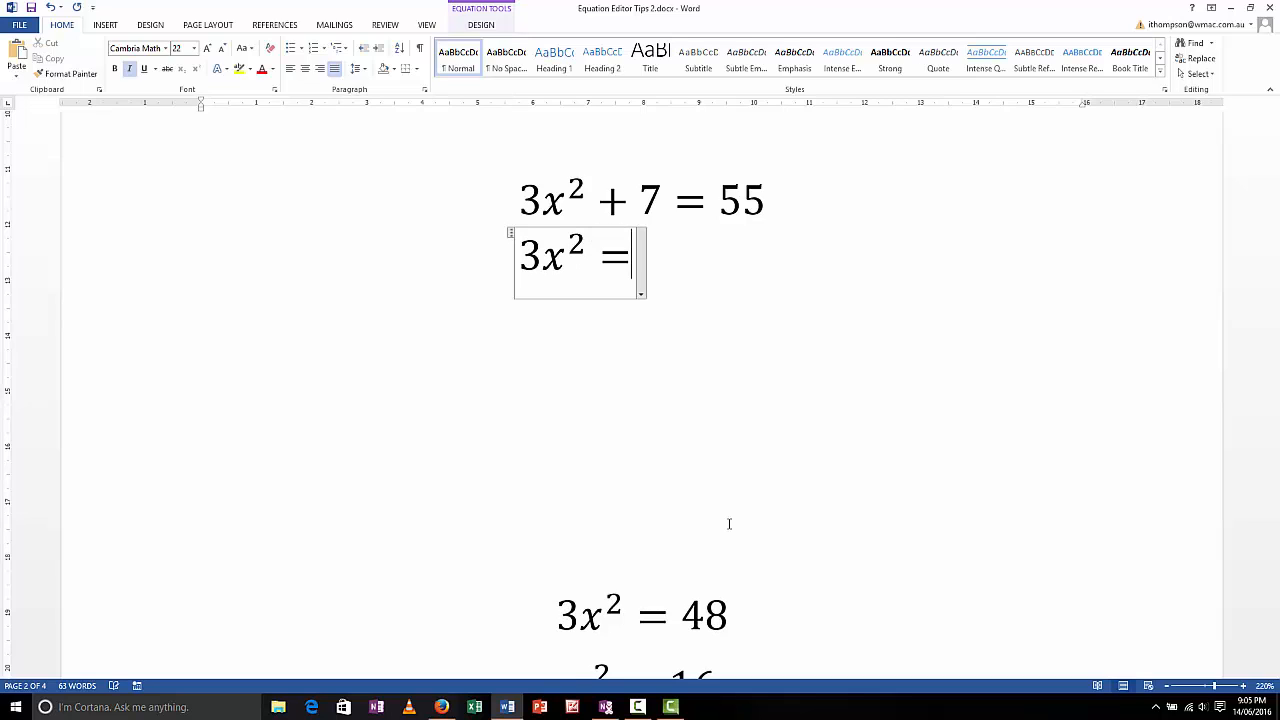
type("48")
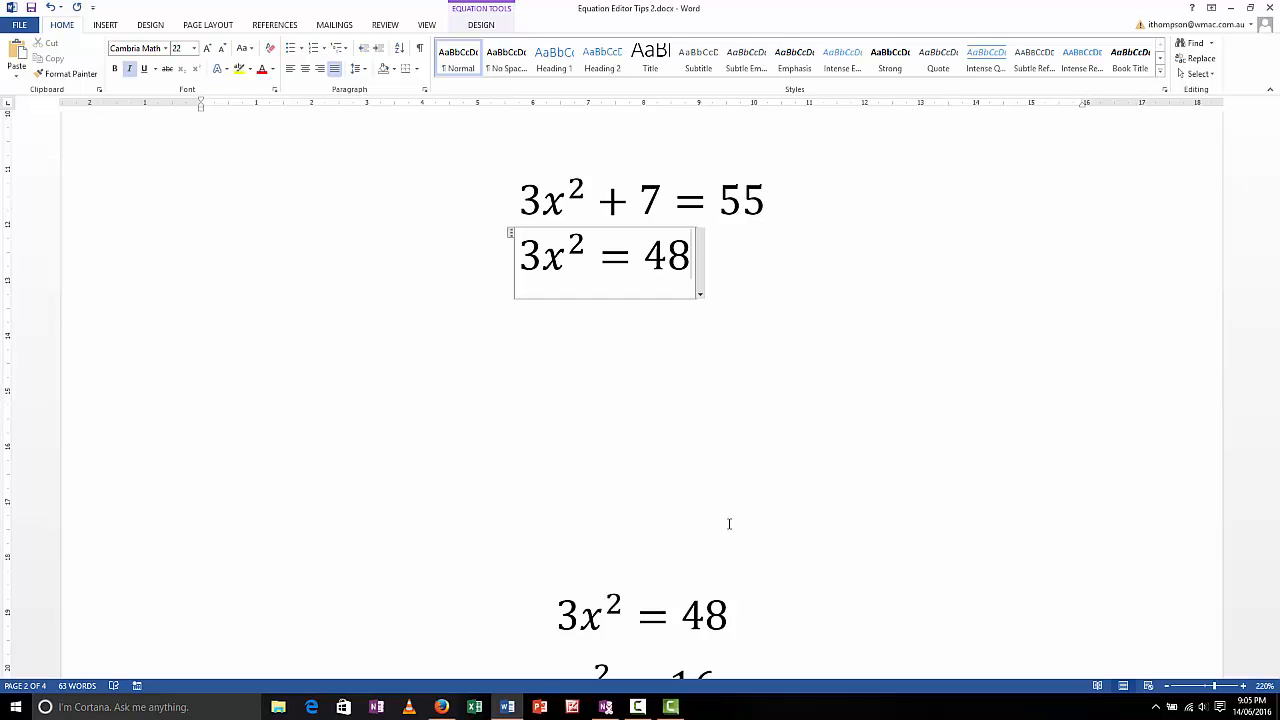
Add the lines x² = 16 and x = 4 beneath 3x² = 48 in the same equation paragraph.
key("Return")
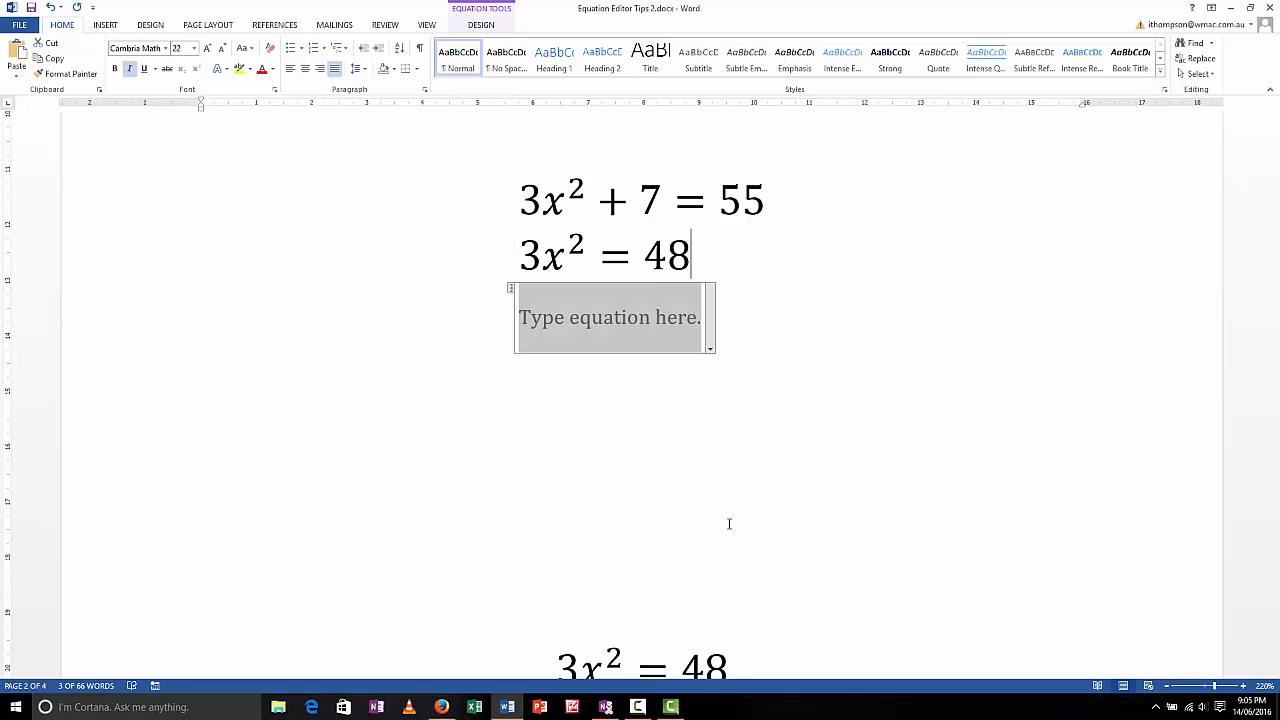
type("x^2")
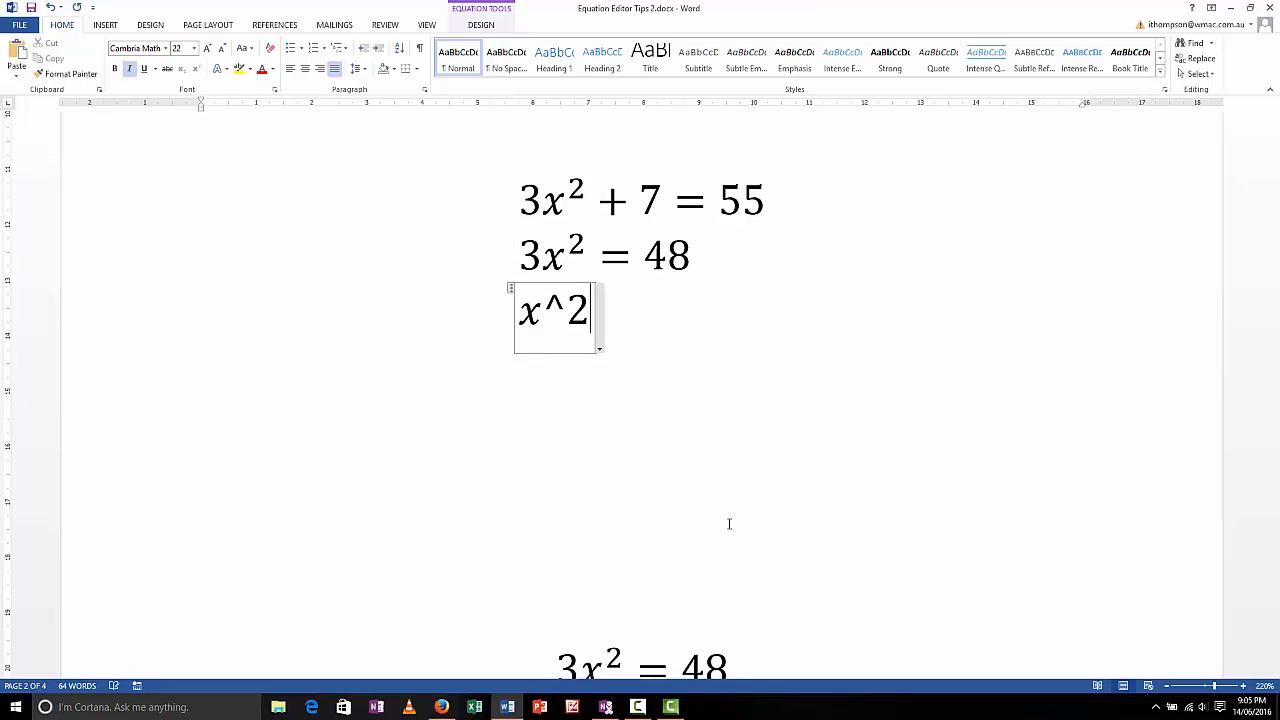
type(" = ")
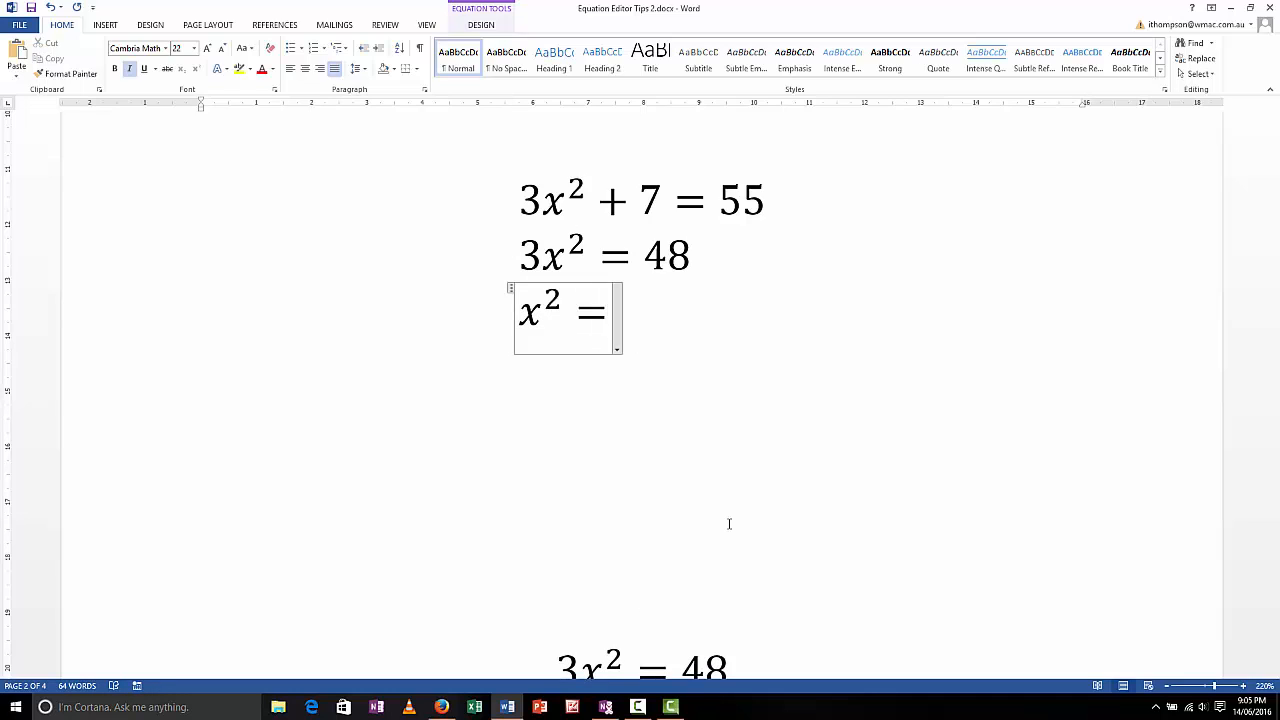
type("16")
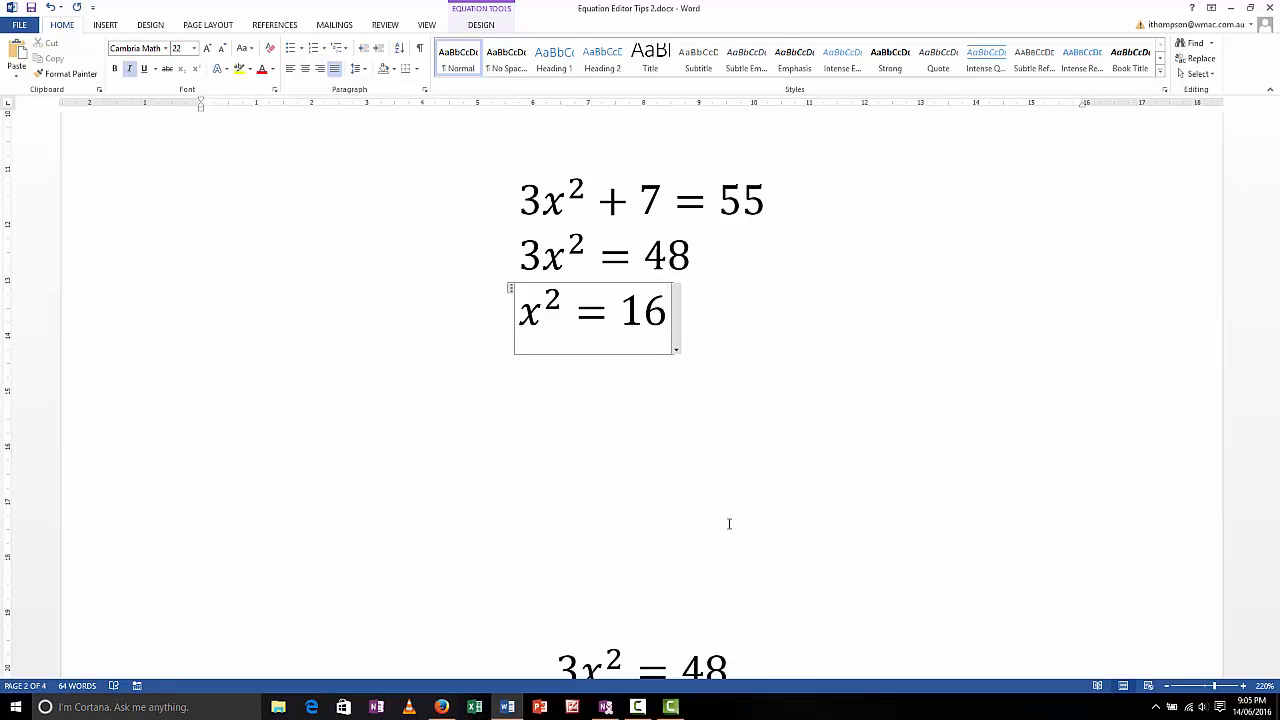
key("Return")
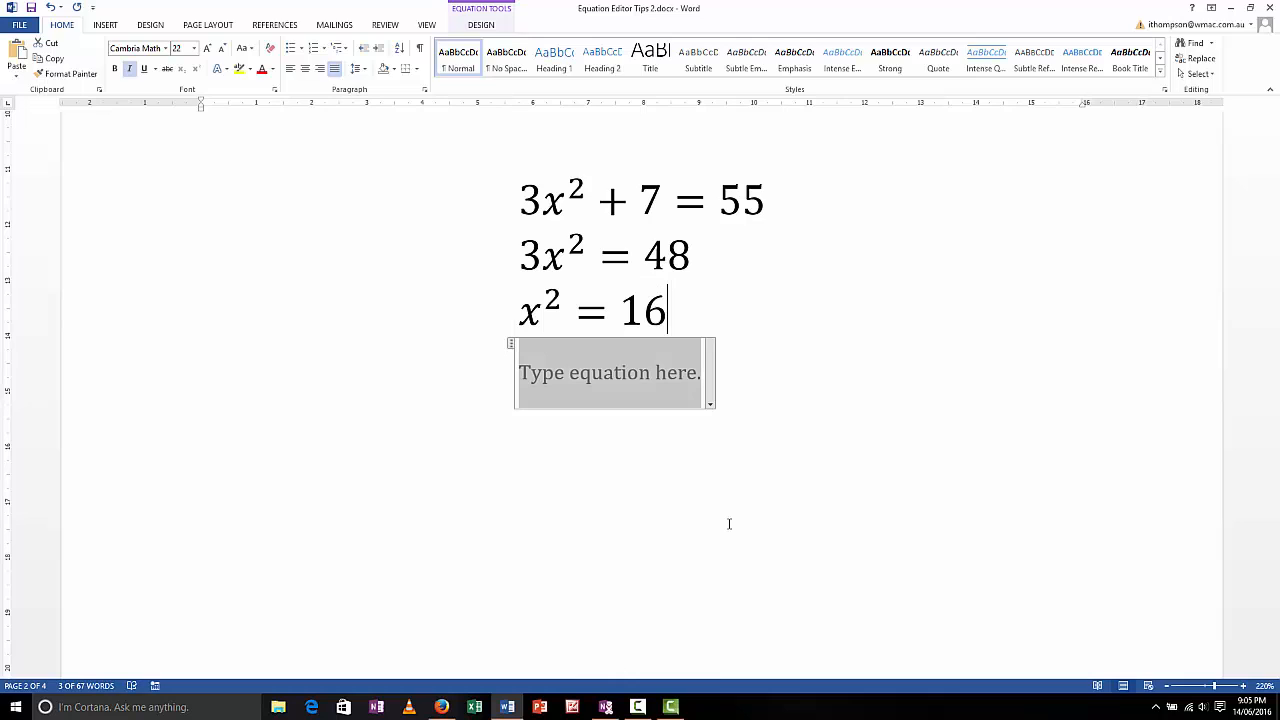
type("x")
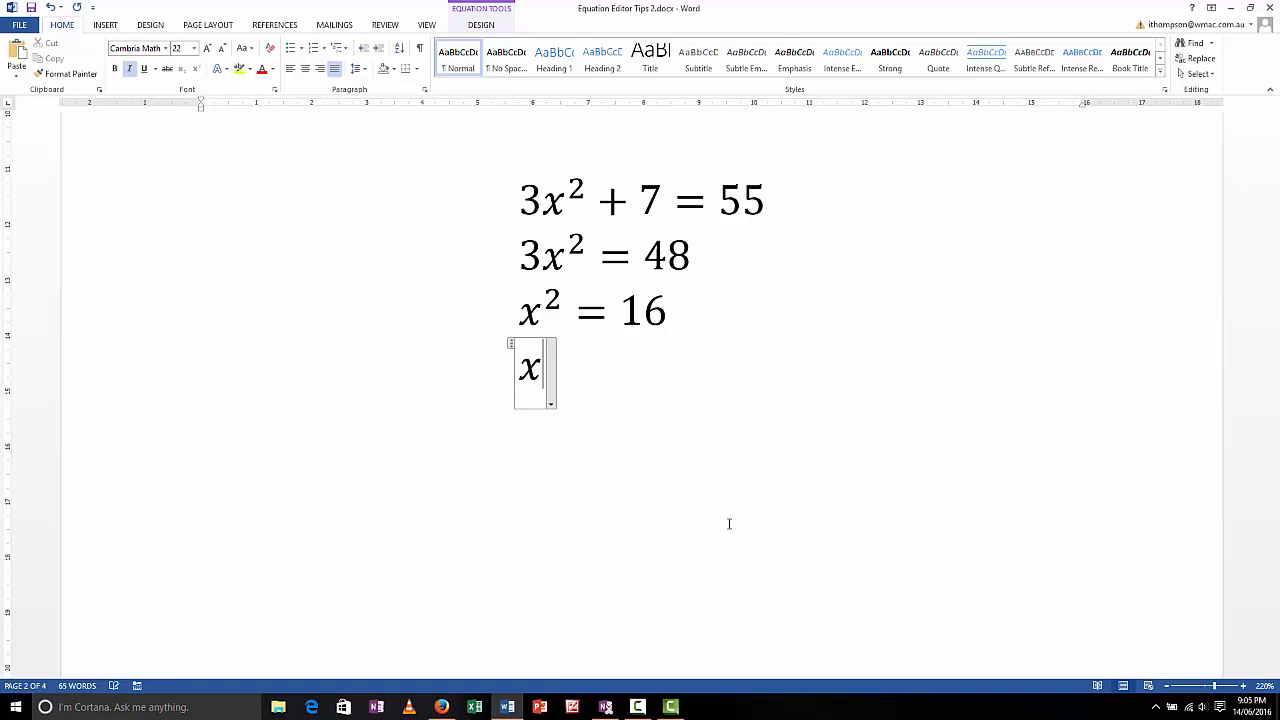
type(" = 4")
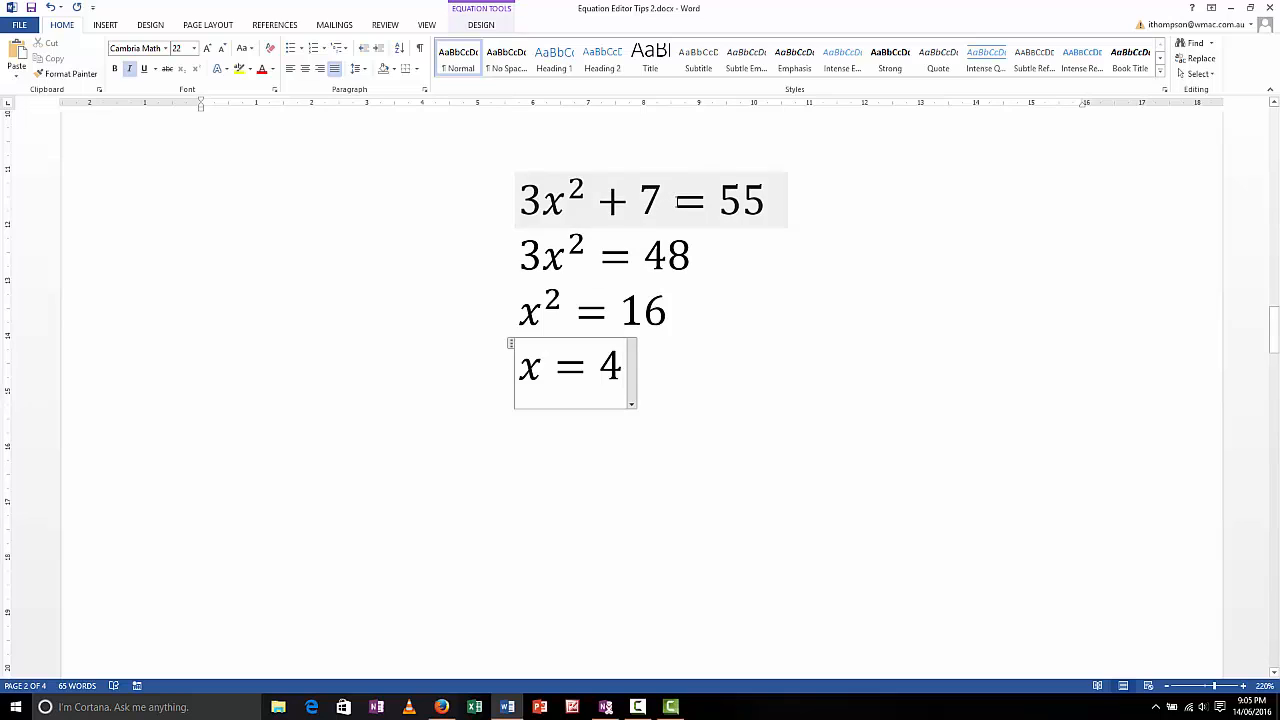
Set the equals signs of 3x² + 7 = 55 and the 3x² = 48 line below it as alignment characters.
right_click(677, 201)
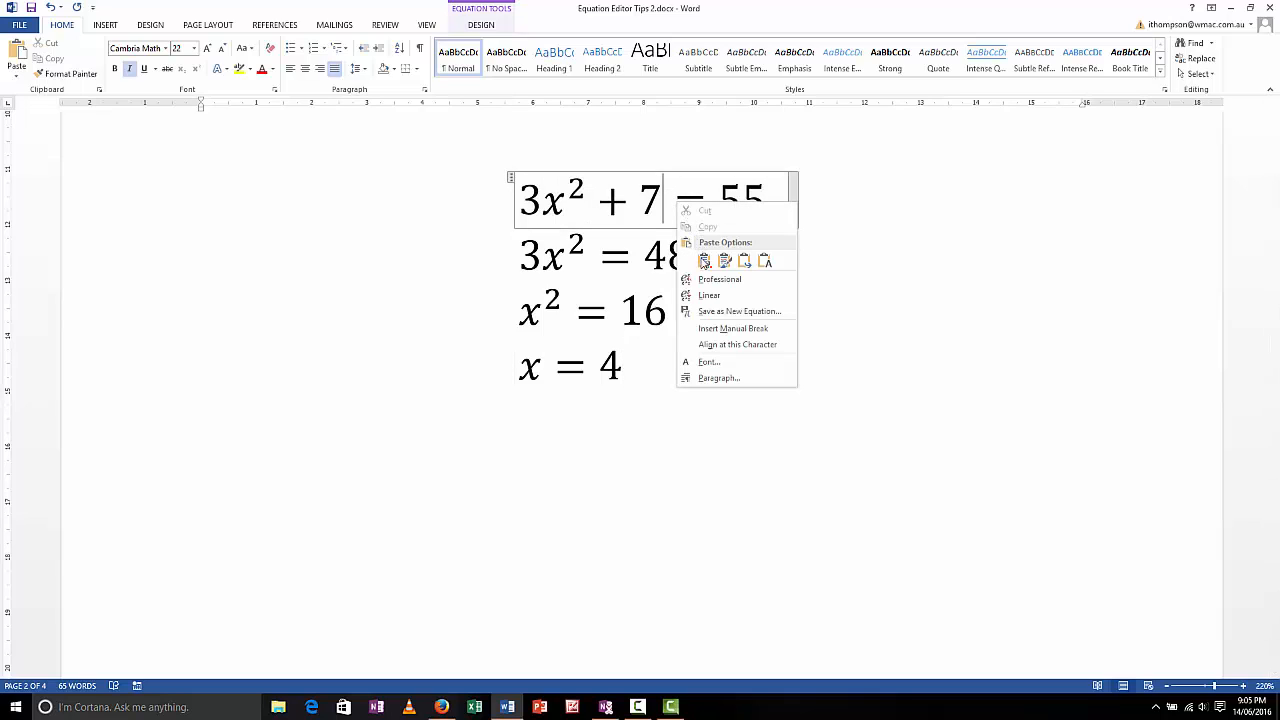
left_click(722, 345)
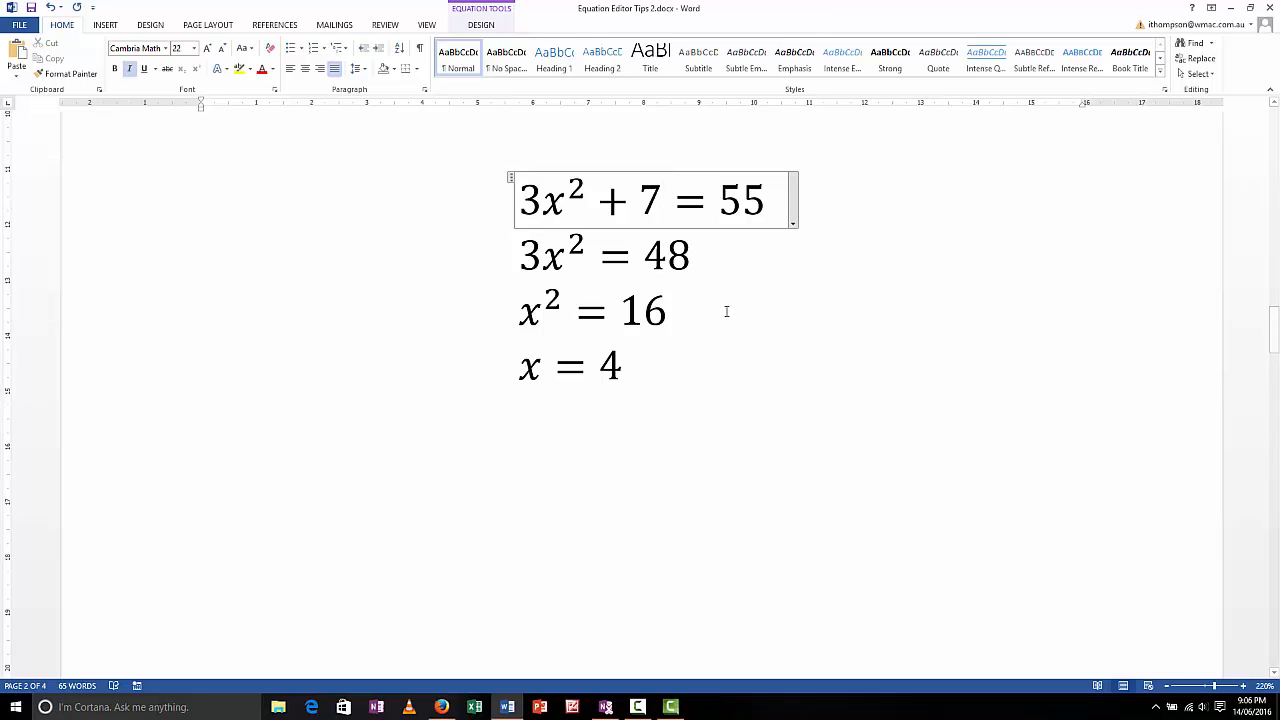
left_click(598, 256)
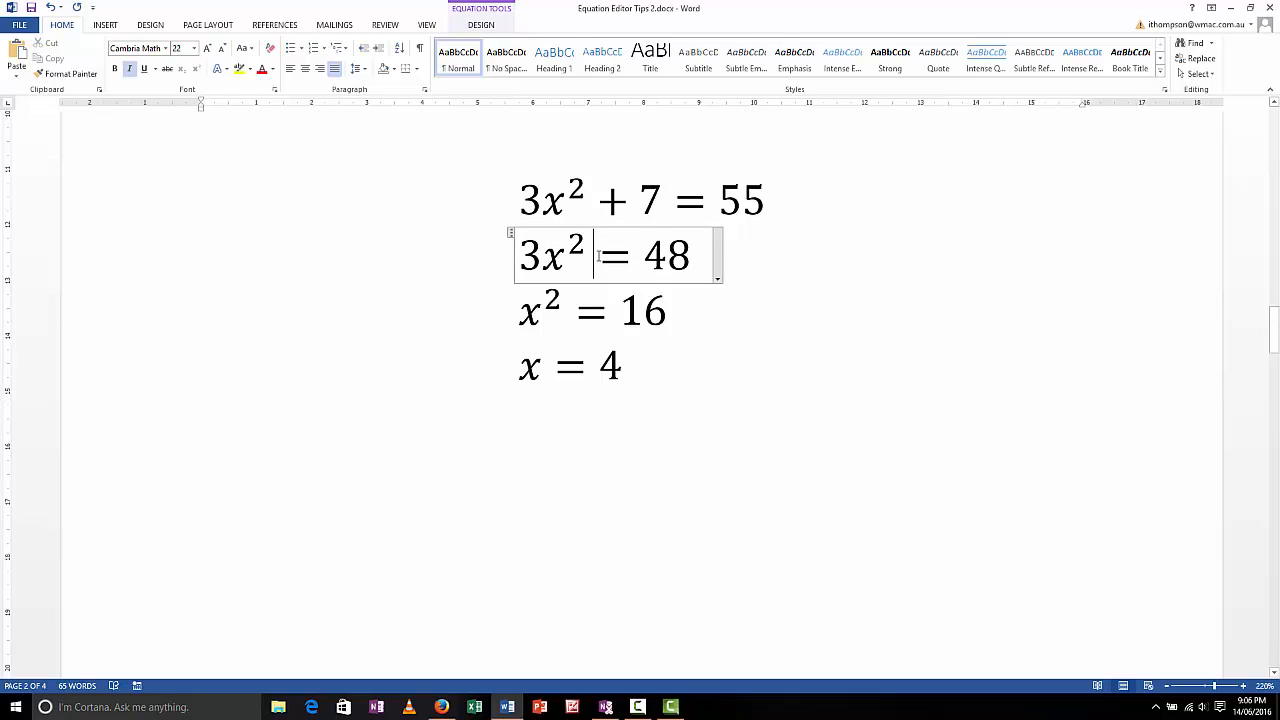
right_click(598, 256)
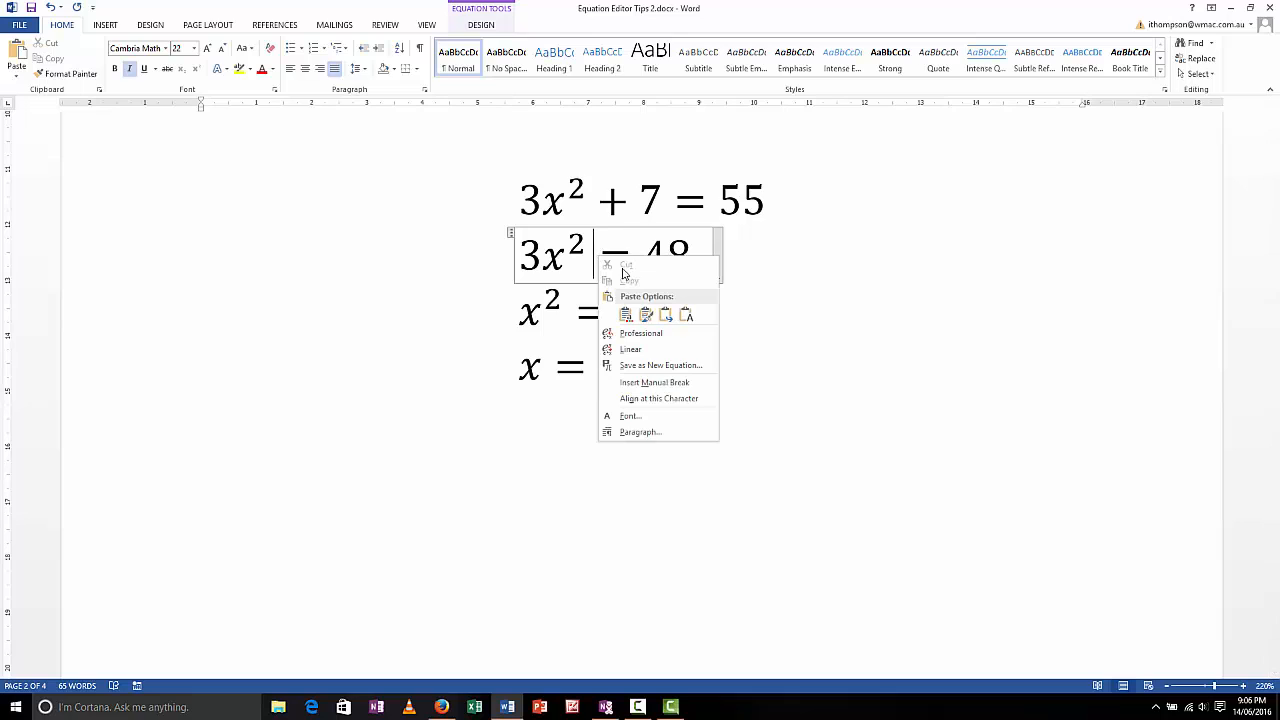
left_click(643, 399)
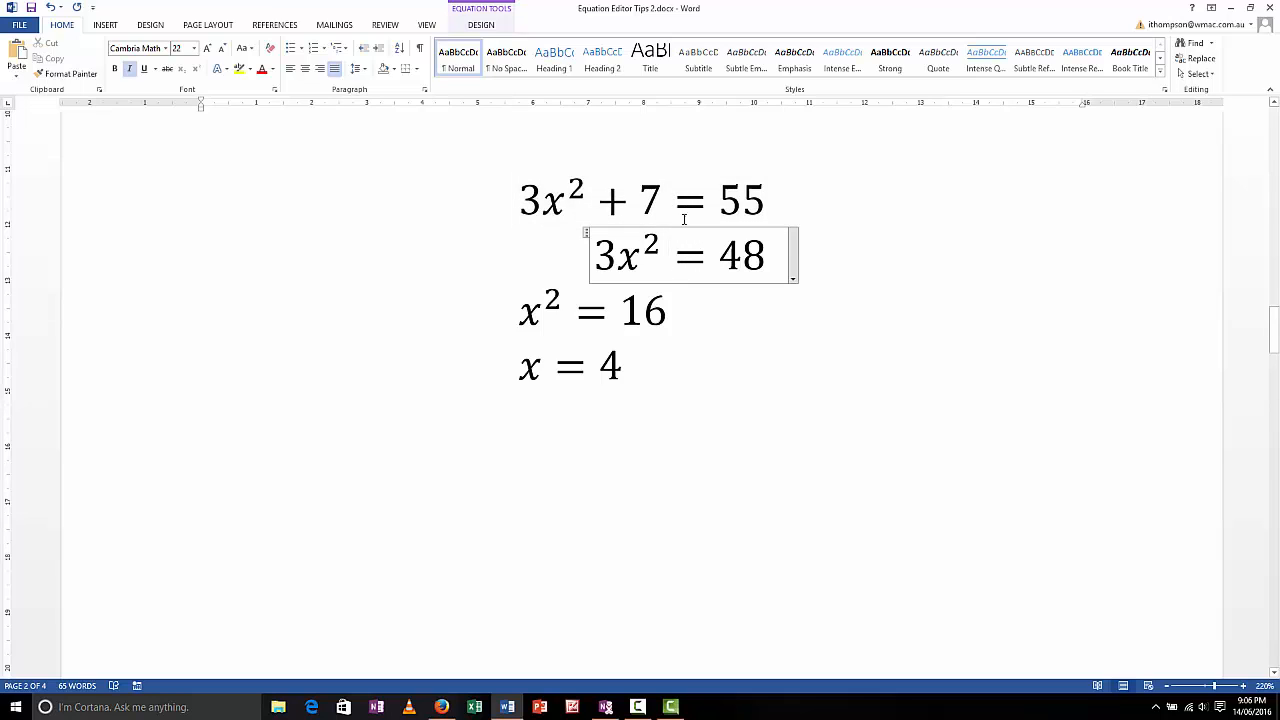
Align the x² = 16 and x = 4 lines at their equals signs with the lines above.
left_click(572, 310)
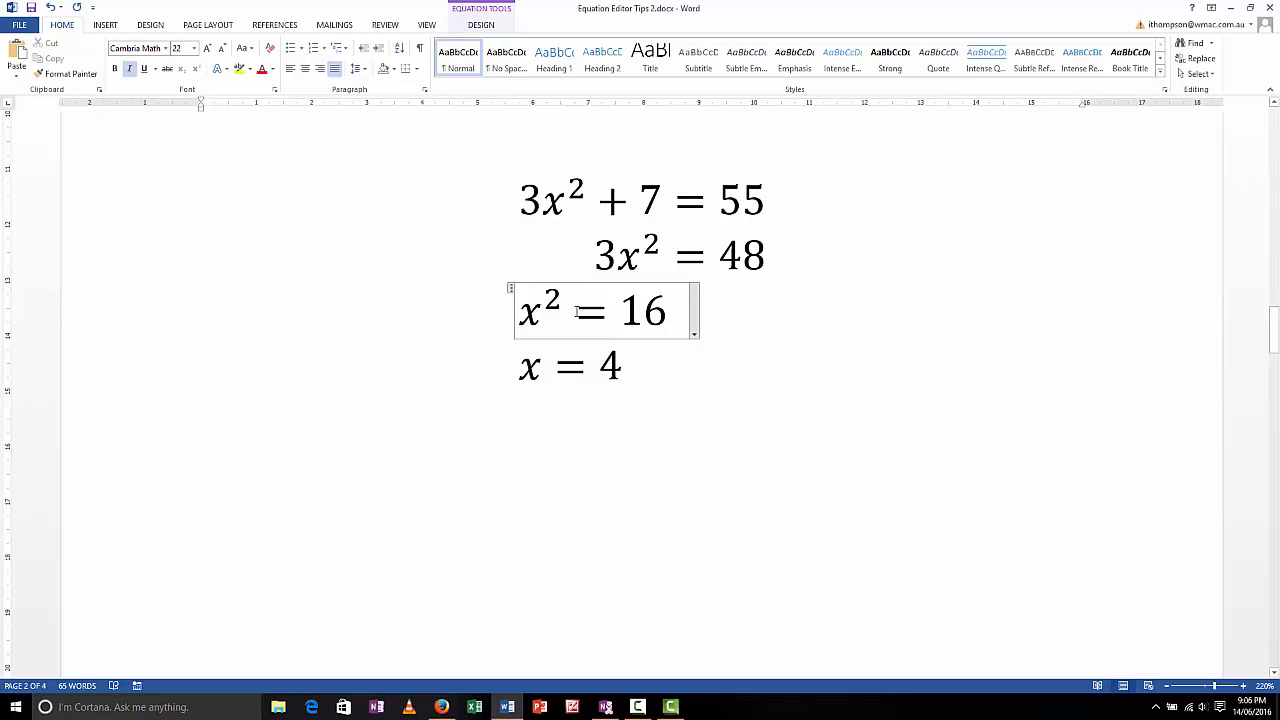
right_click(577, 312)
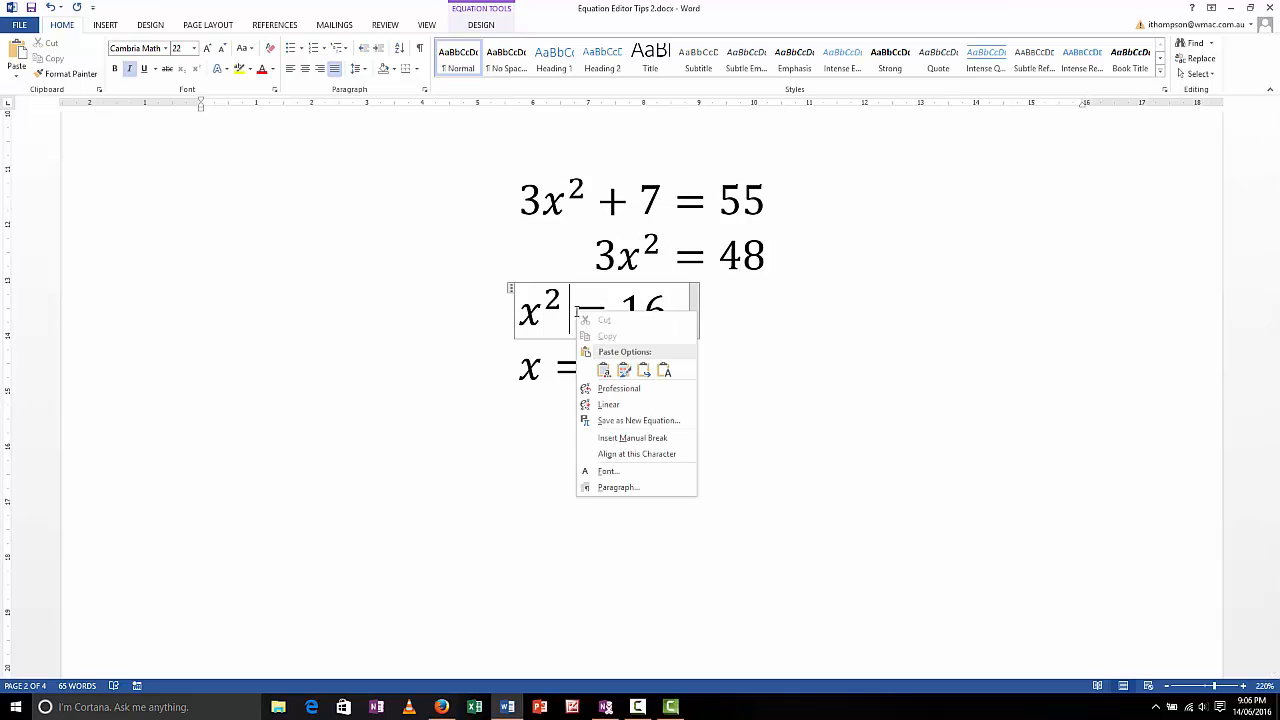
left_click(636, 454)
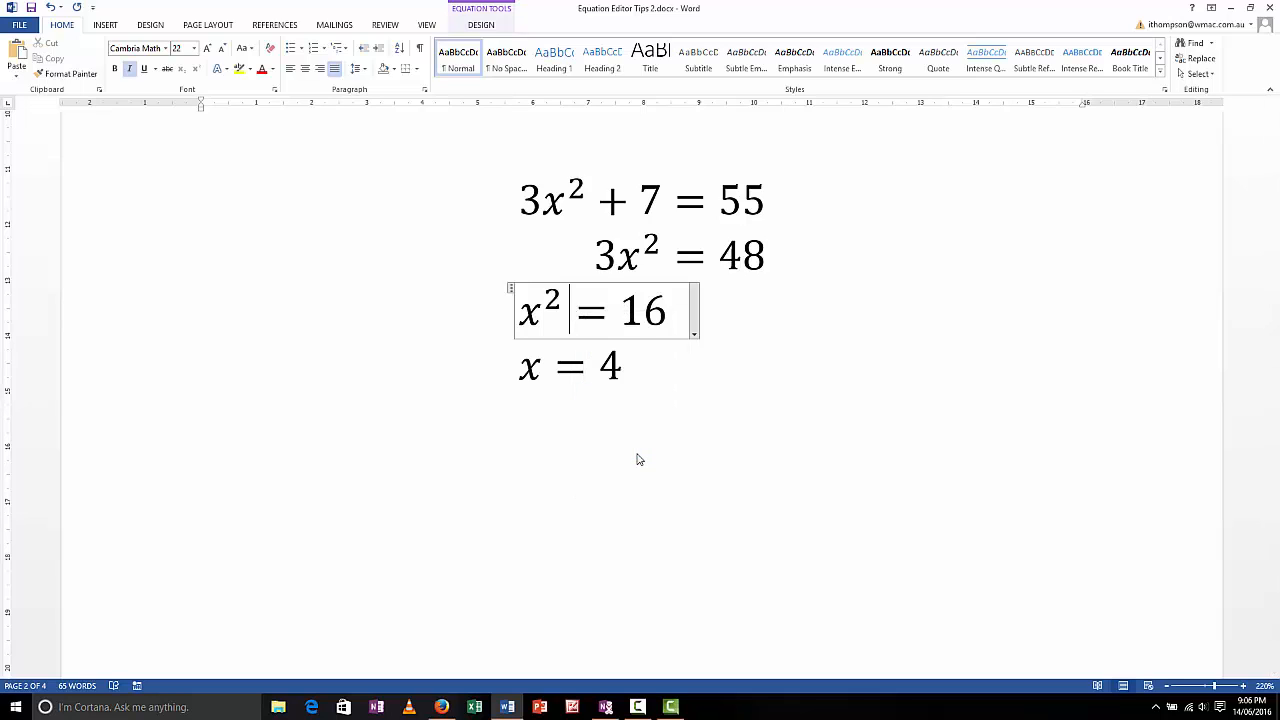
left_click(543, 370)
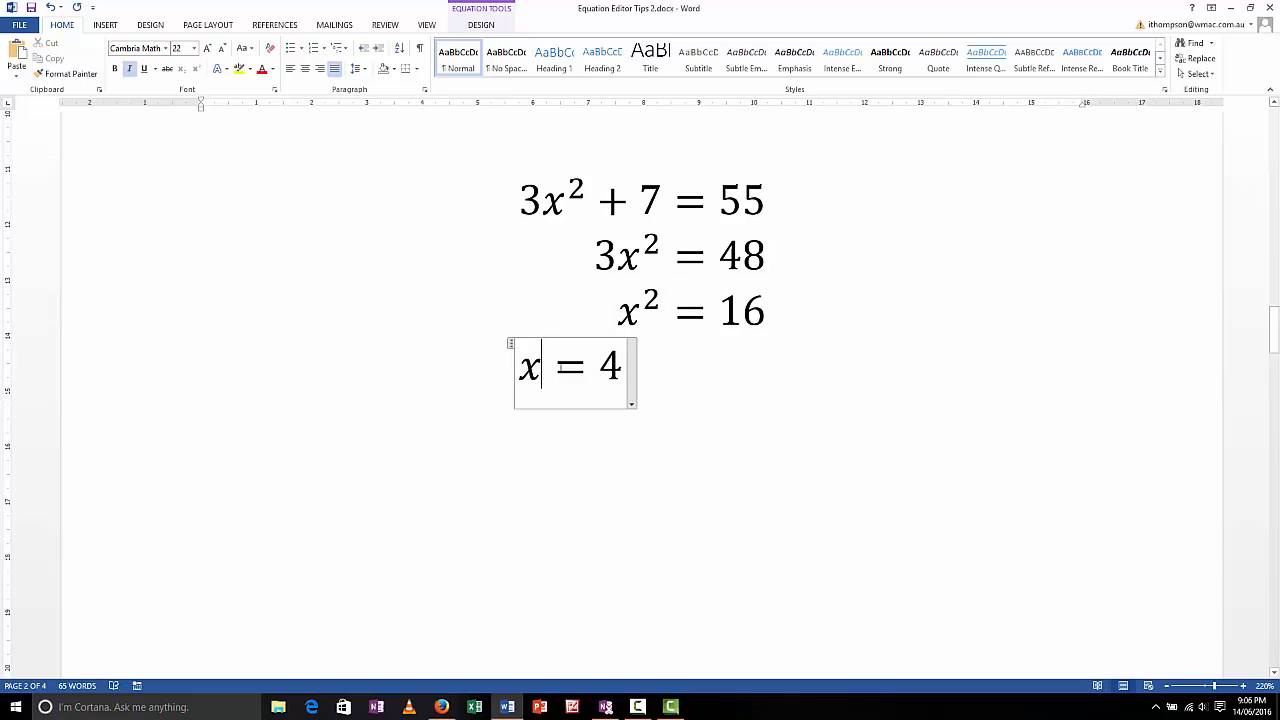
right_click(562, 372)
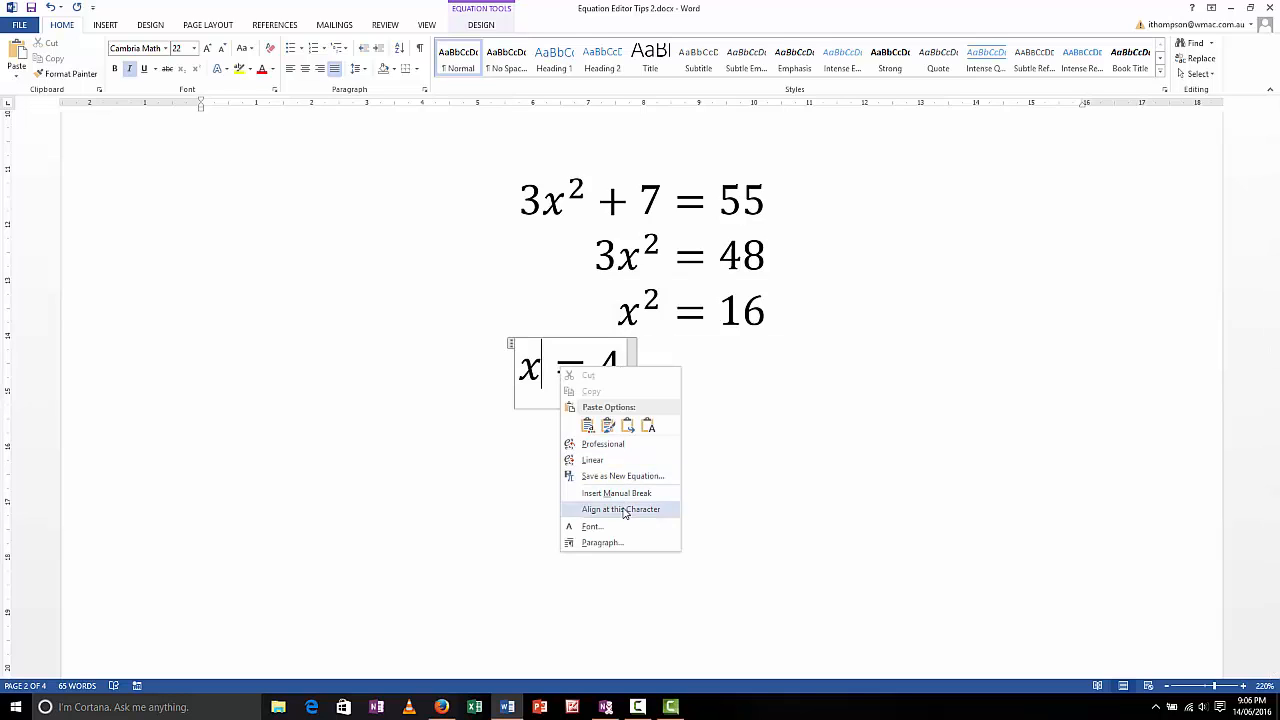
left_click(621, 510)
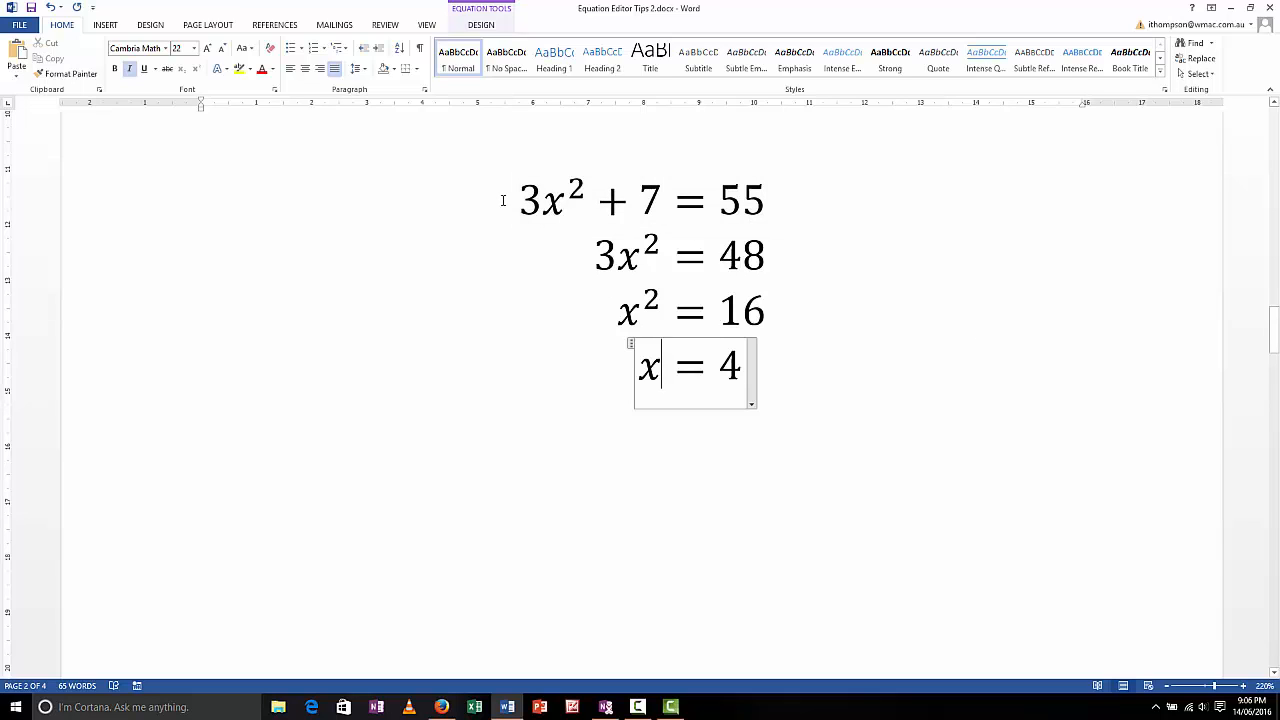
Set the line spacing of all four aligned equation lines, from 3x² + 7 = 55 to x = 4, to 1.5 lines.
left_click_drag(503, 200, 750, 356)
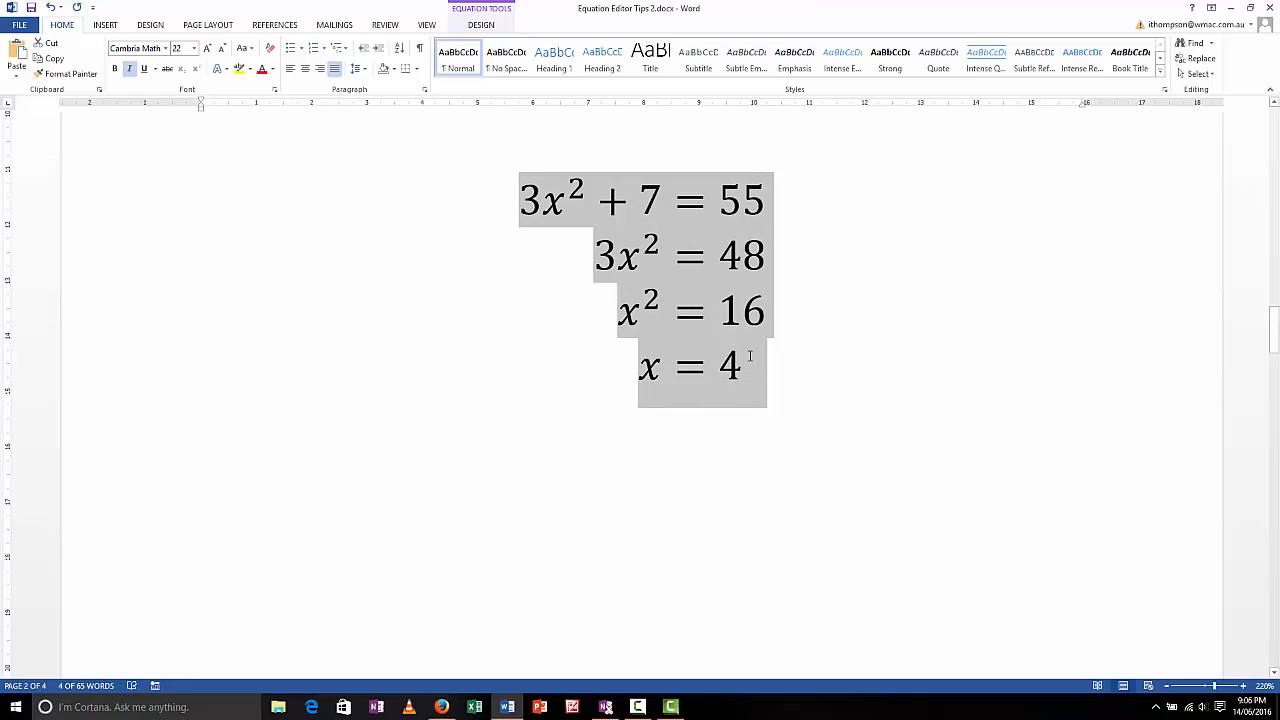
left_click(652, 200)
left_click_drag(497, 200, 770, 368)
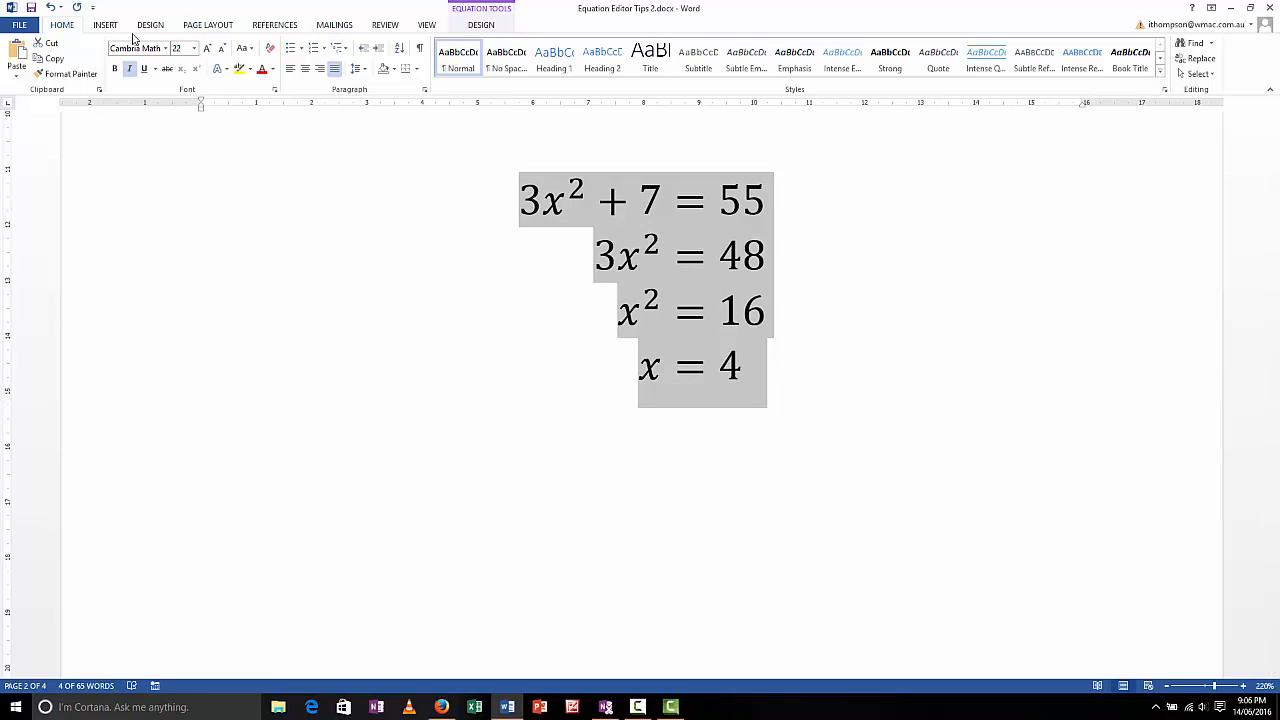
left_click(425, 93)
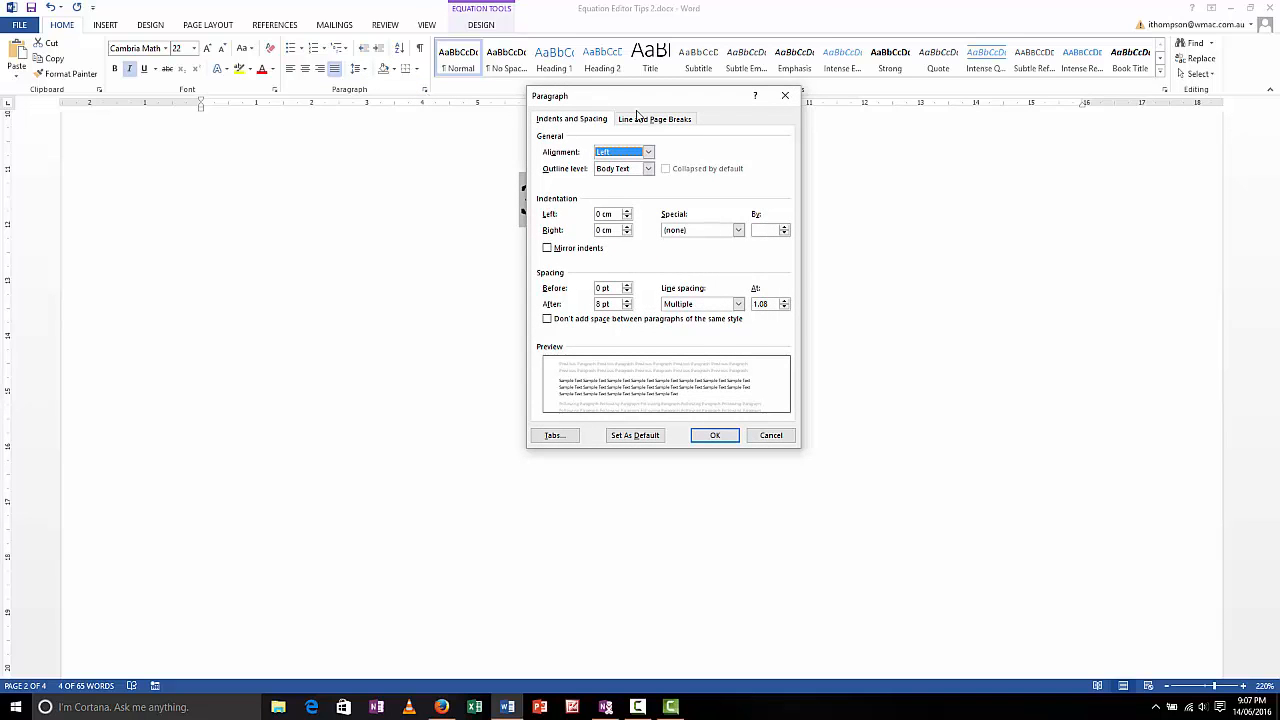
left_click_drag(600, 97, 900, 141)
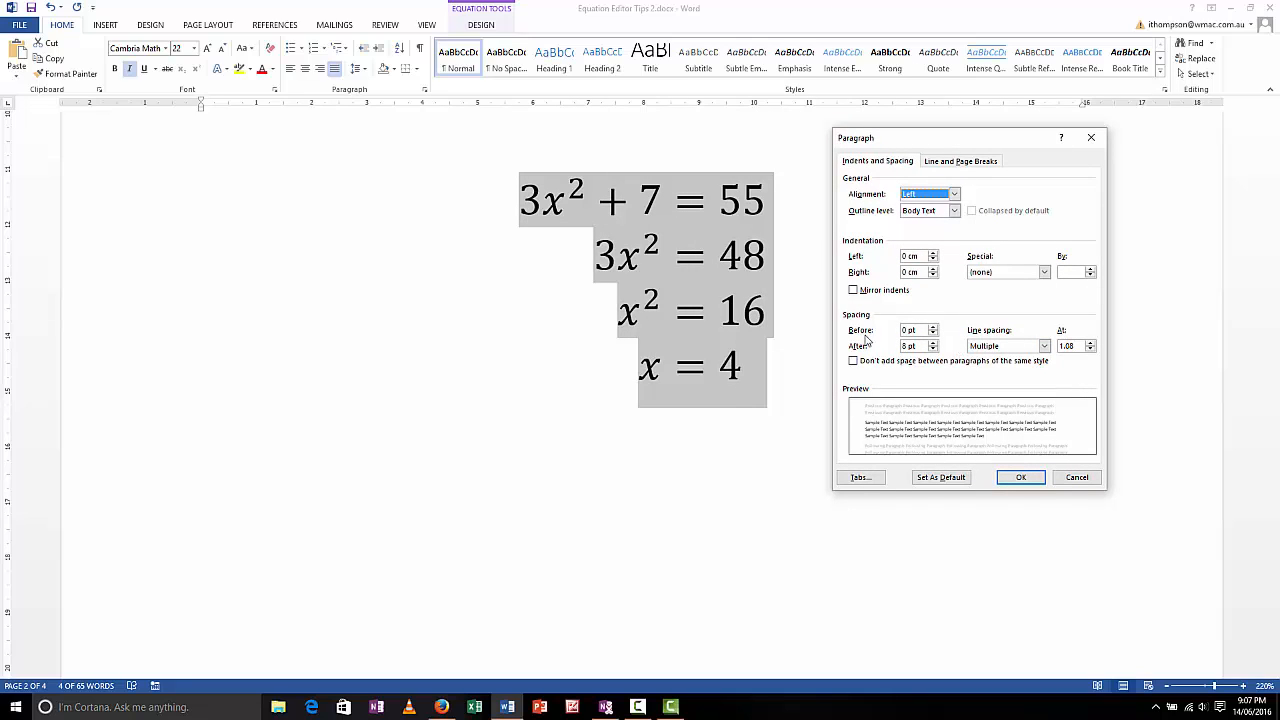
left_click(1044, 346)
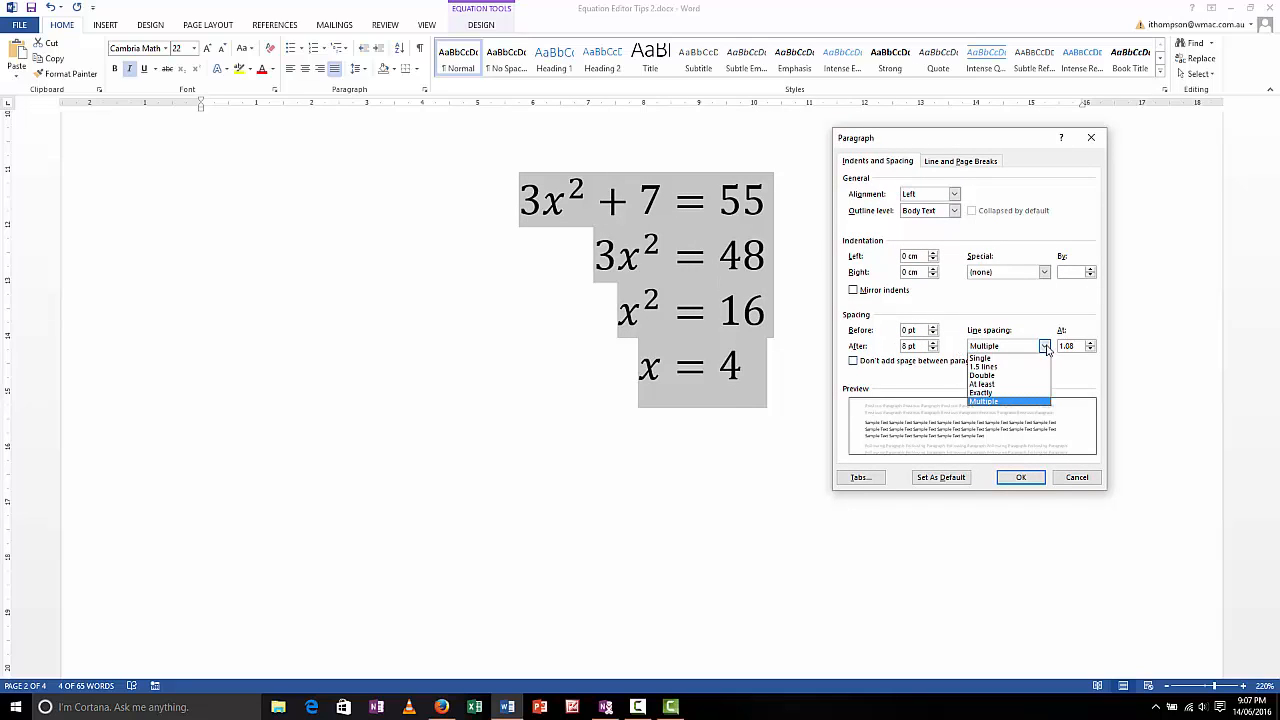
left_click(1002, 367)
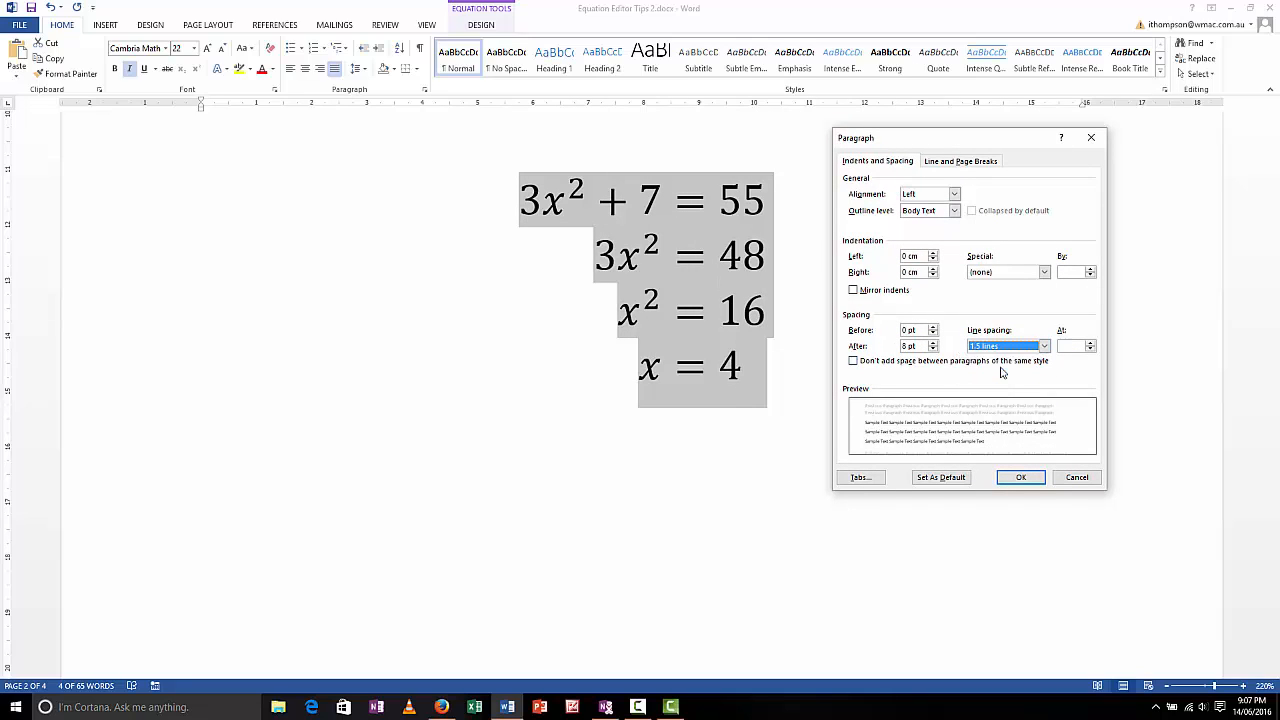
left_click(1021, 477)
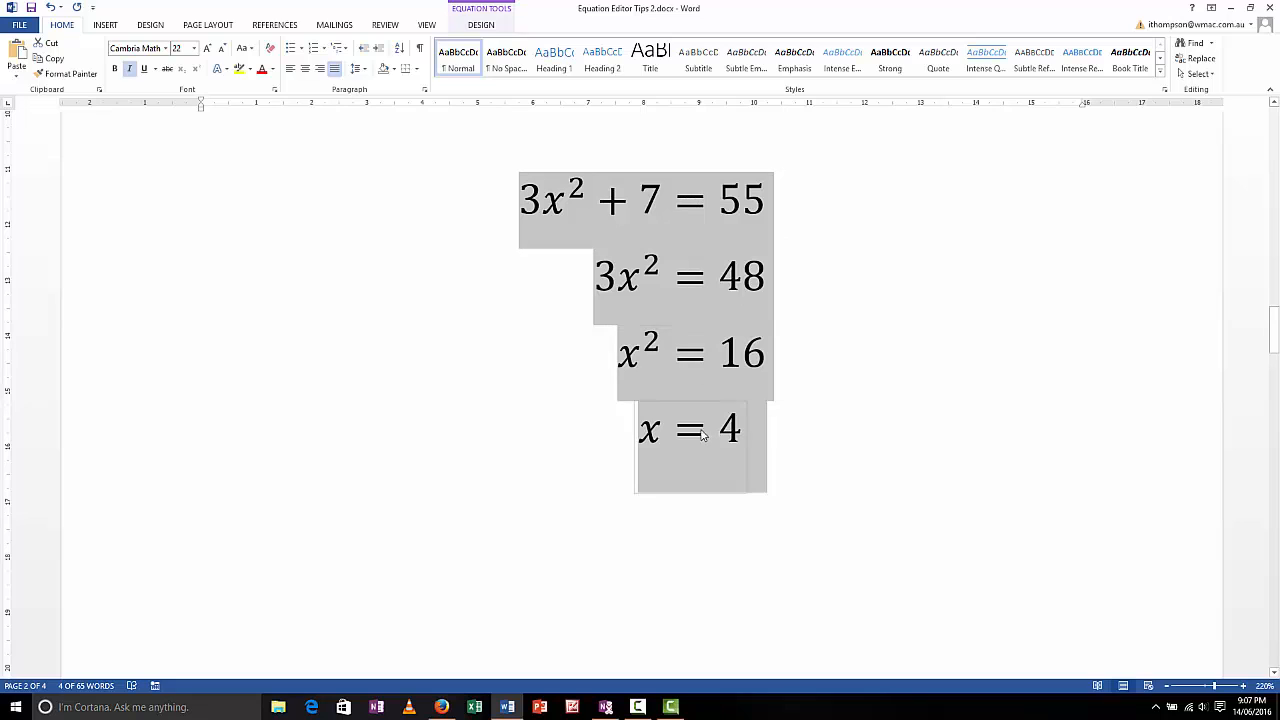
right_click(670, 213)
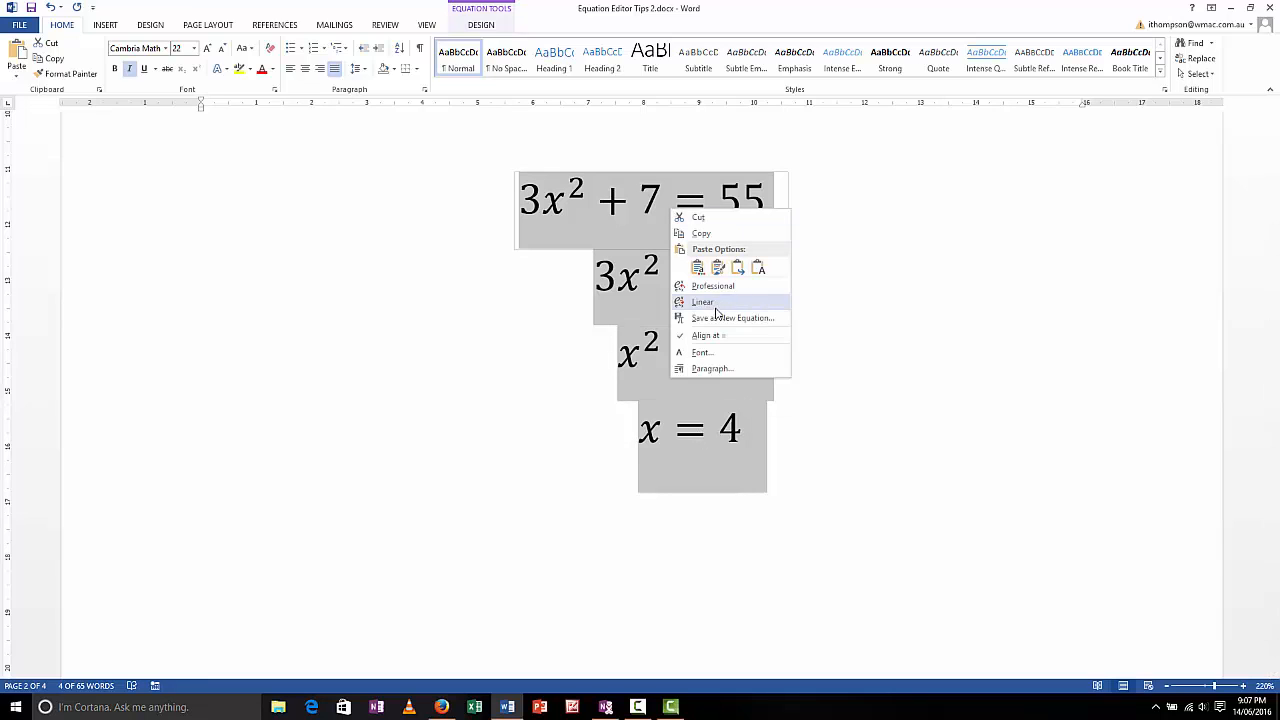
key("Escape")
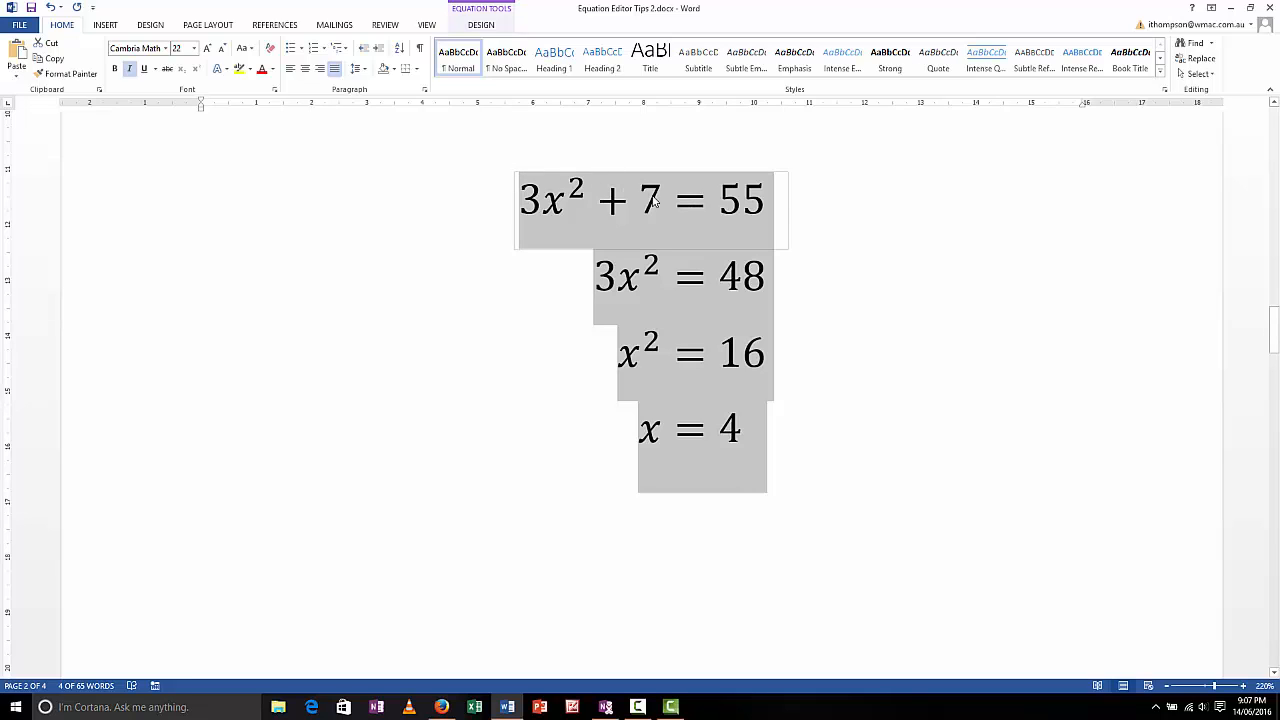
left_click(682, 546)
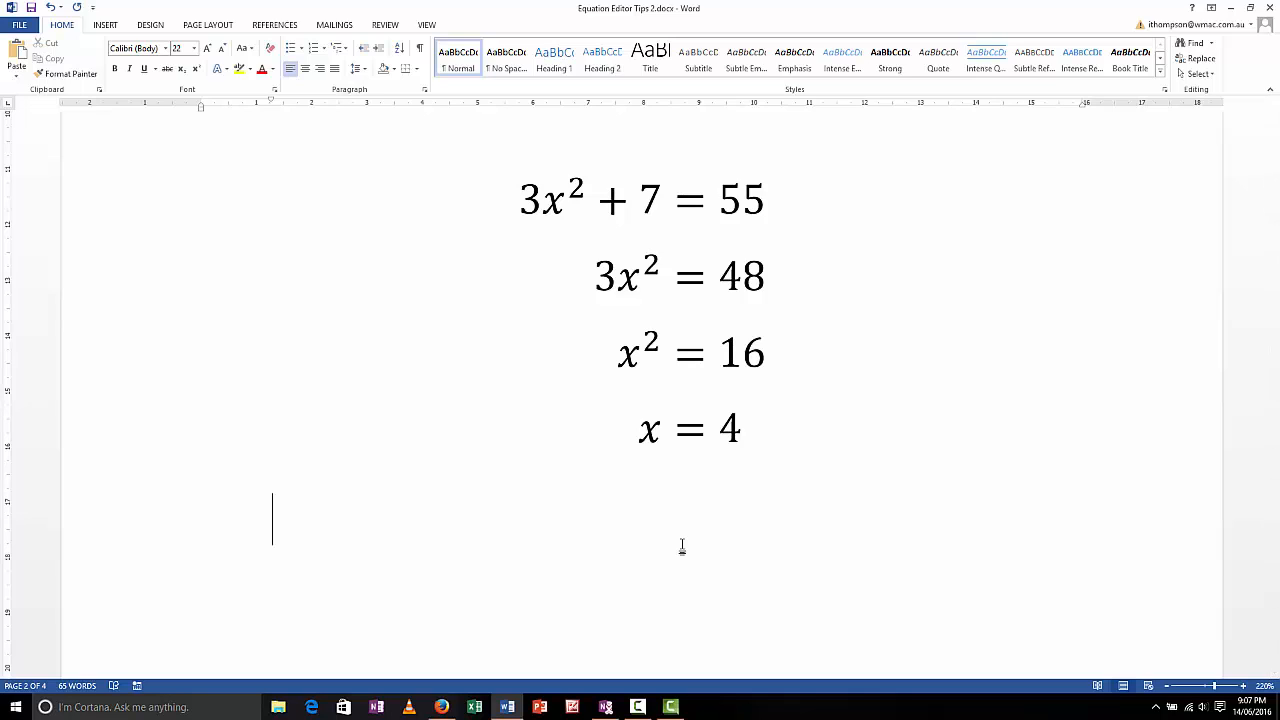
left_click(634, 708)
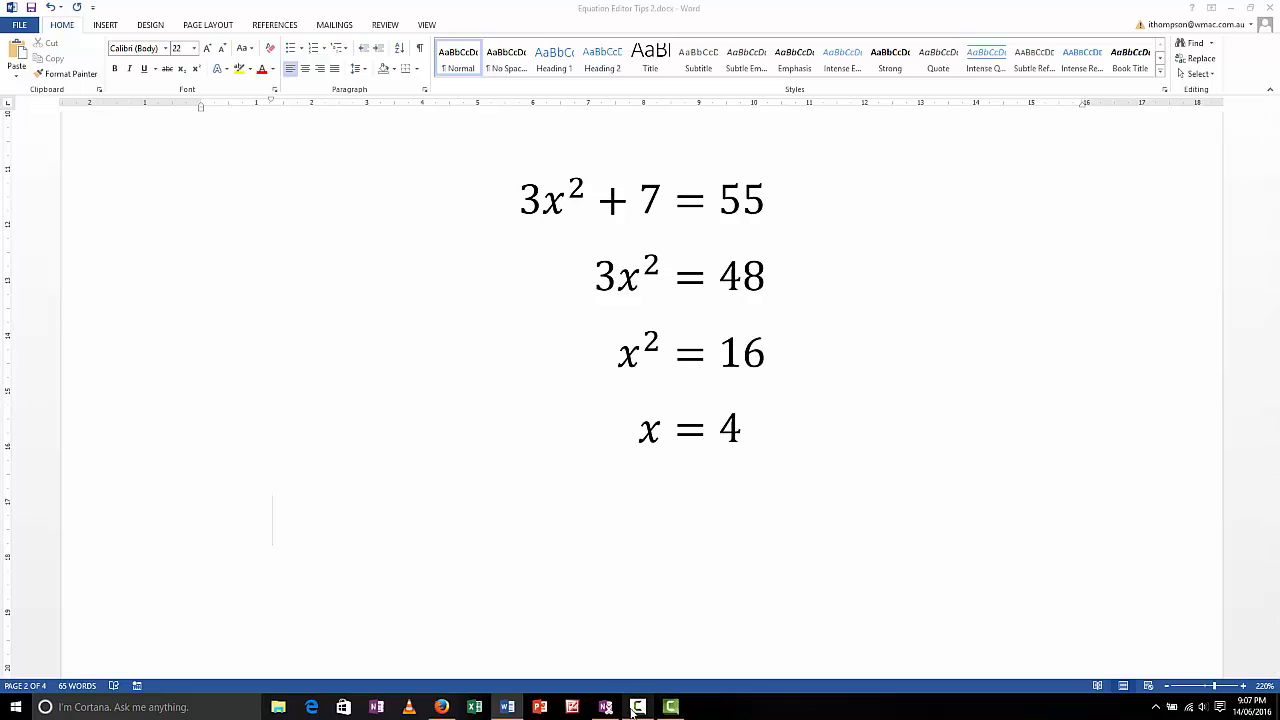